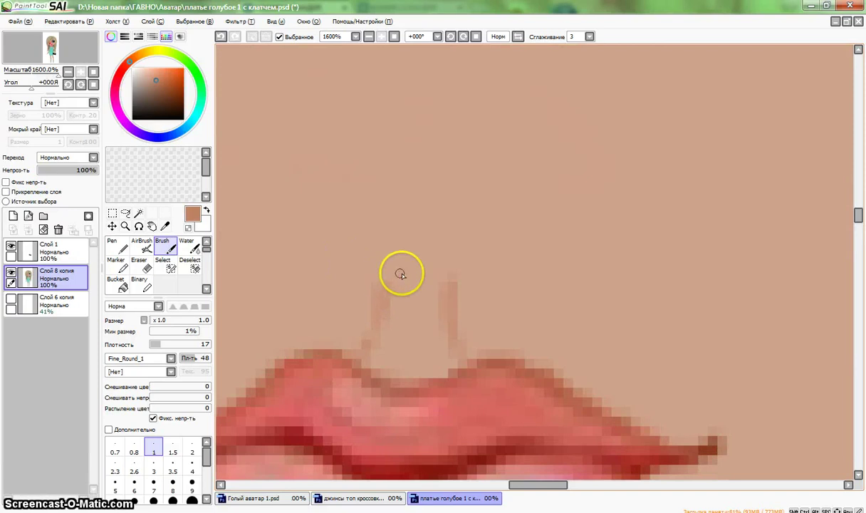
# Paint the left nostril above the lips as a soft arch with the size 1 Brush in the brown skin tone
pyautogui.moveTo(359, 244); pyautogui.dragTo(331, 267)
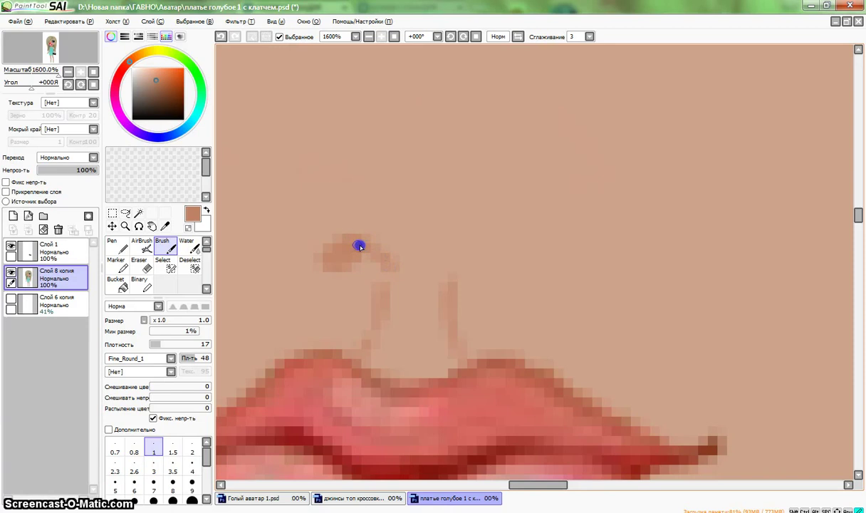
pyautogui.moveTo(376, 252)
pyautogui.mouseDown()
pyautogui.moveTo(332, 247)
pyautogui.moveTo(338, 272)
pyautogui.mouseUp()
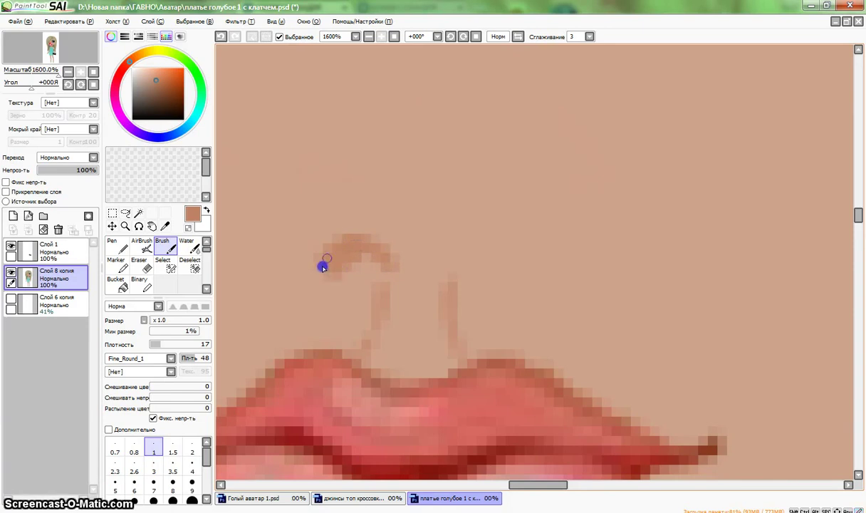
pyautogui.scroll(-4, 335, 266)
pyautogui.scroll(-2, 420, 236)
pyautogui.scroll(5, 381, 248)
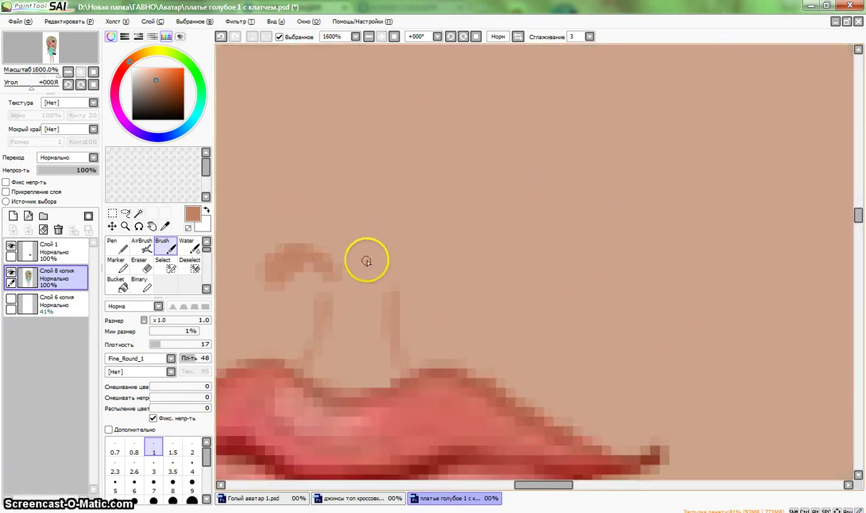
# Paint a matching arched right nostril and darken its outer end
pyautogui.click(370, 269)
pyautogui.moveTo(396, 248)
pyautogui.mouseDown()
pyautogui.moveTo(425, 265)
pyautogui.moveTo(402, 259)
pyautogui.mouseUp()
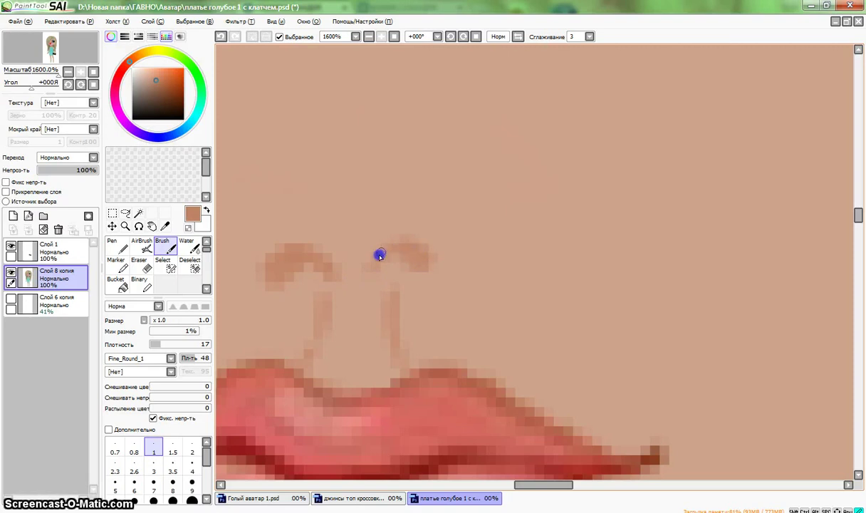
pyautogui.scroll(-4, 381, 280)
pyautogui.scroll(4, 379, 279)
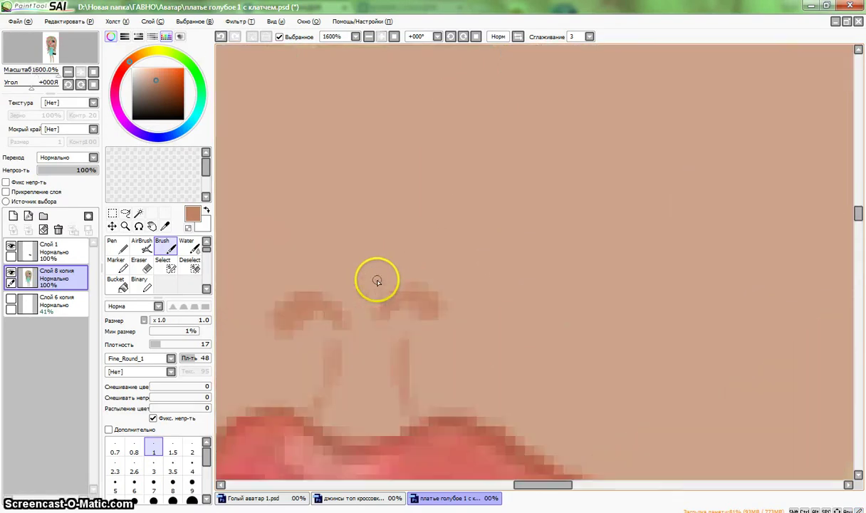
pyautogui.moveTo(385, 313)
pyautogui.mouseDown()
pyautogui.moveTo(414, 309)
pyautogui.moveTo(440, 321)
pyautogui.mouseUp()
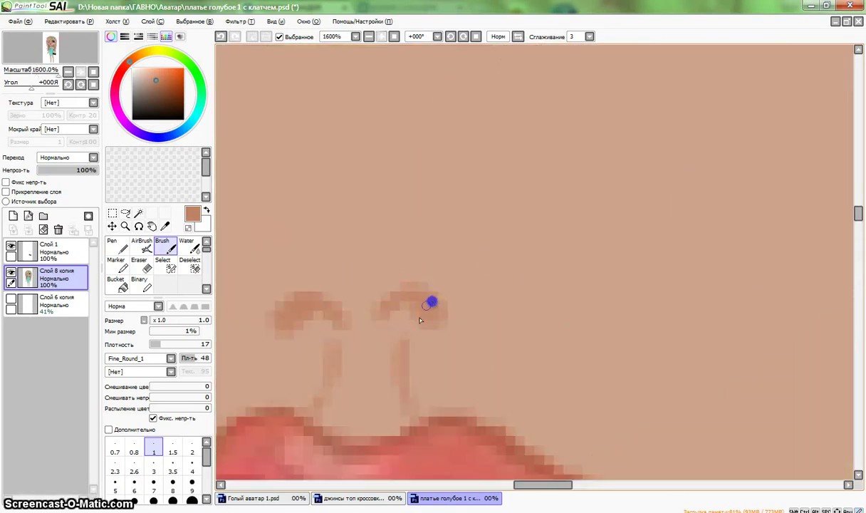
pyautogui.scroll(-4, 420, 320)
pyautogui.scroll(4, 410, 322)
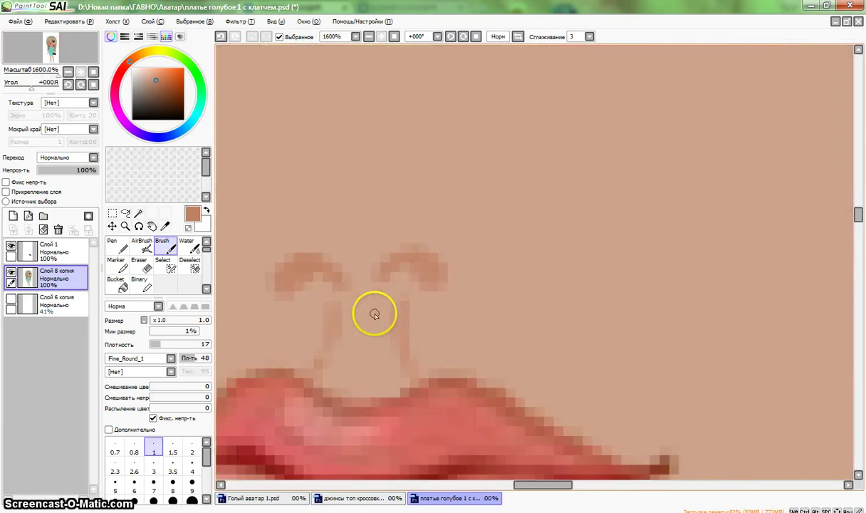
# Try to join the two nostrils with a small brush mark between them, and undo it
pyautogui.click(362, 291)
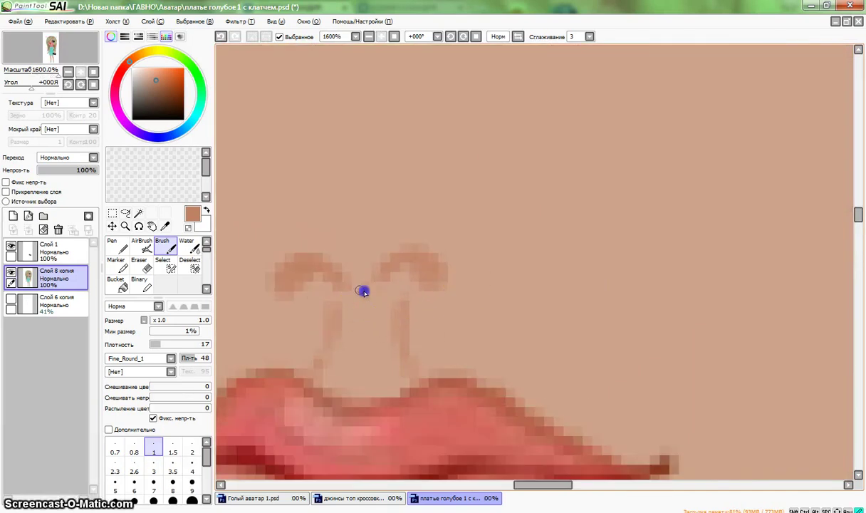
pyautogui.scroll(-4, 370, 293)
pyautogui.scroll(4, 393, 363)
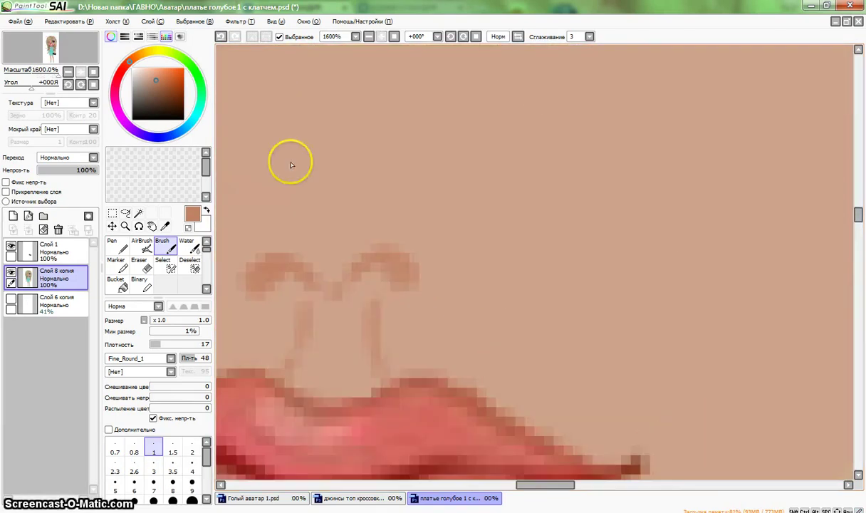
pyautogui.click(222, 37)
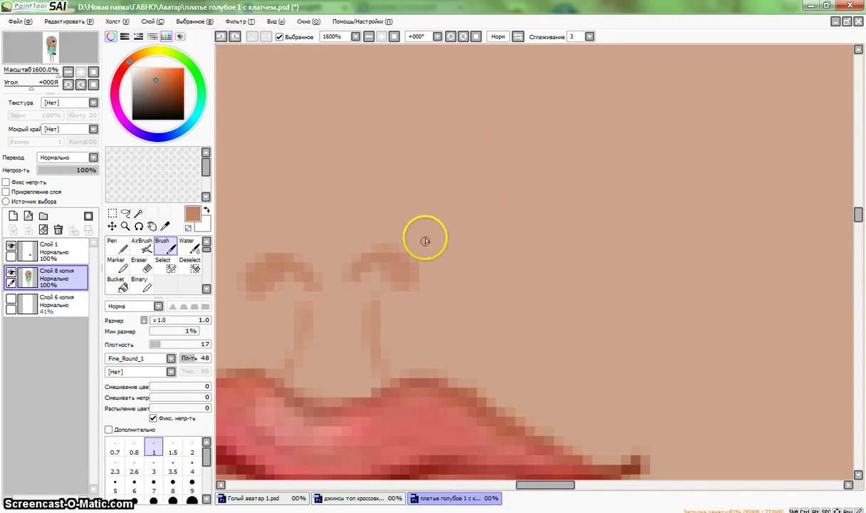
# Draw the curved outer wings of the nose on both sides of the nostrils
pyautogui.click(427, 286)
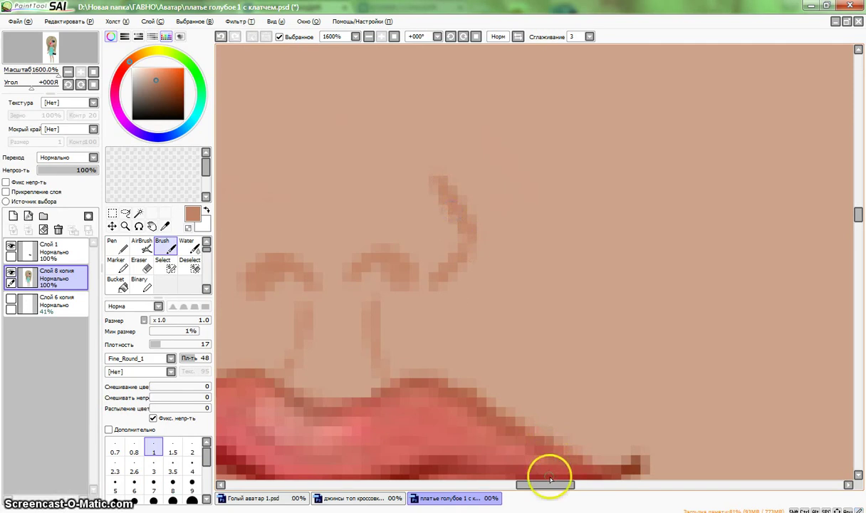
pyautogui.moveTo(547, 484); pyautogui.dragTo(530, 484)
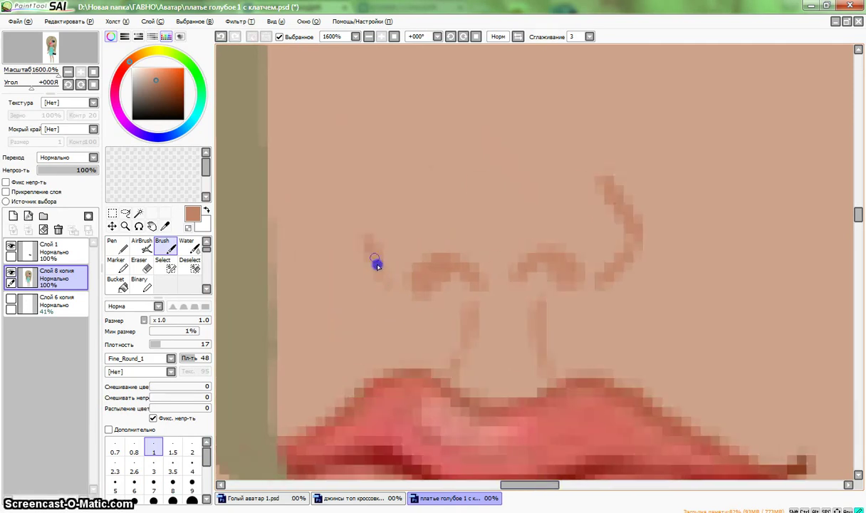
pyautogui.moveTo(369, 236); pyautogui.dragTo(426, 177)
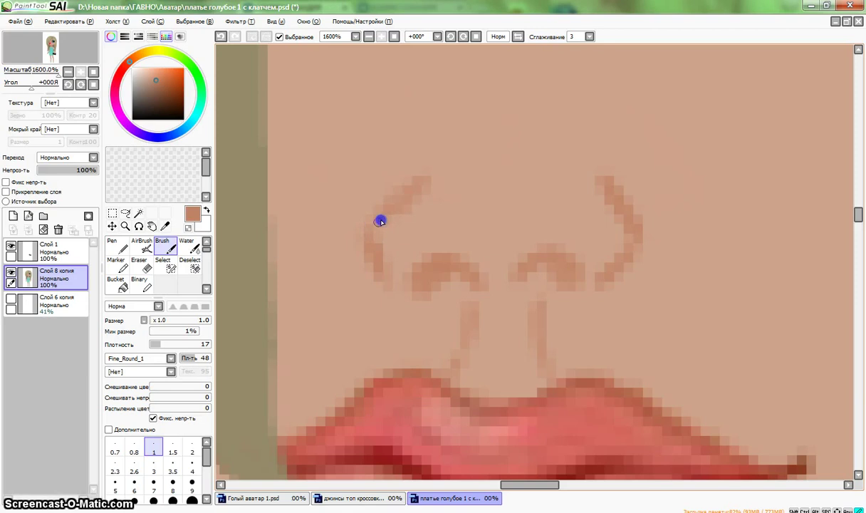
pyautogui.scroll(-5, 452, 177)
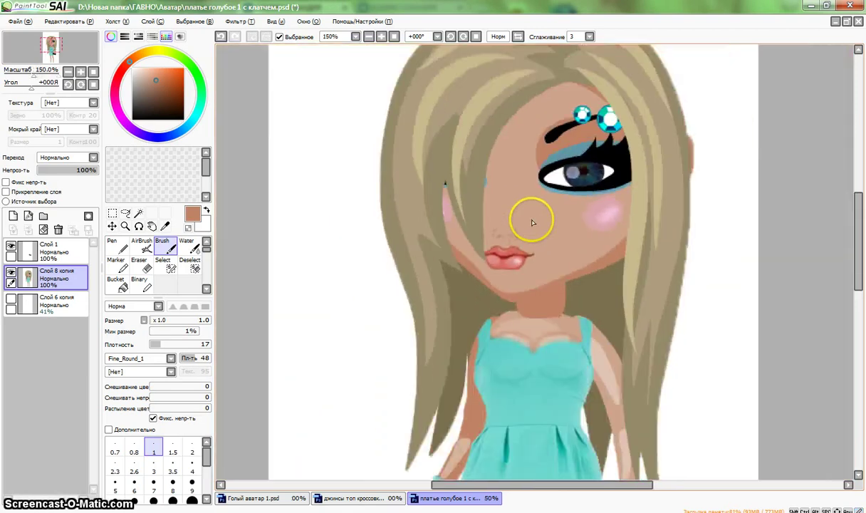
# Try to draw a nearly vertical nose-bridge line rising from the left wing of the nose, and undo it
pyautogui.scroll(2, 531, 219)
pyautogui.scroll(3, 539, 215)
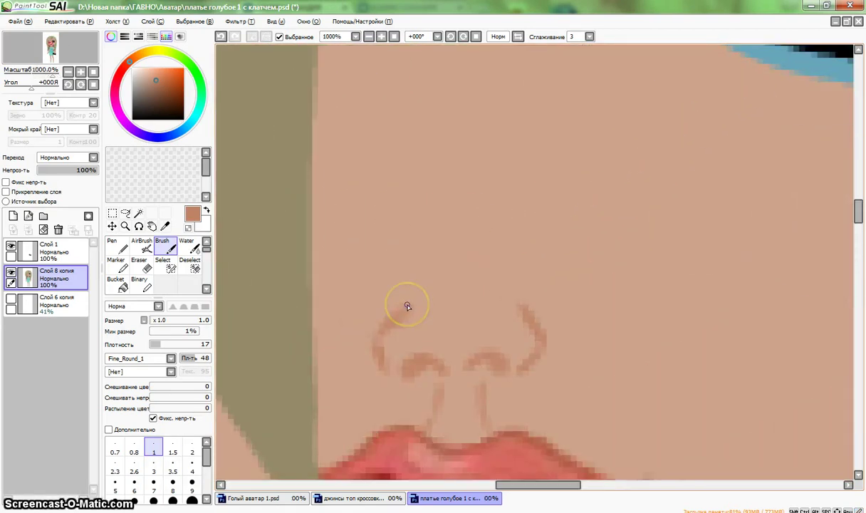
pyautogui.moveTo(407, 306); pyautogui.dragTo(423, 184)
pyautogui.scroll(-3, 487, 200)
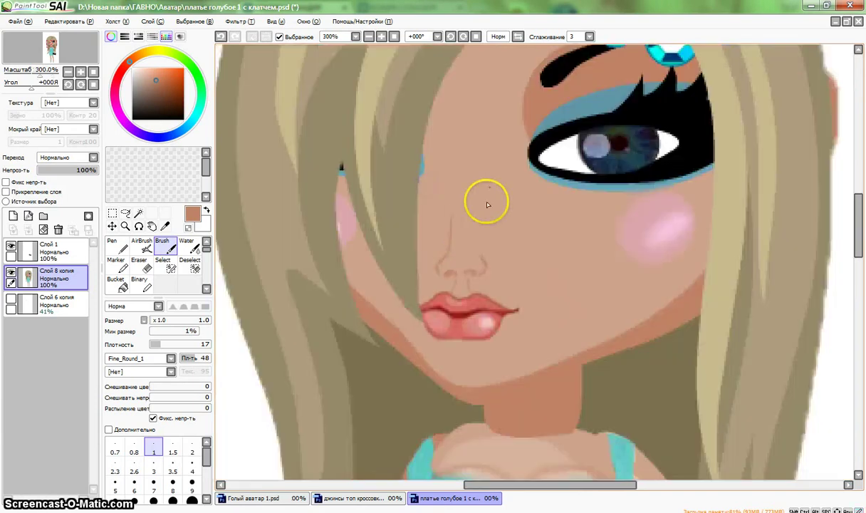
pyautogui.scroll(1, 490, 189)
pyautogui.click(221, 36)
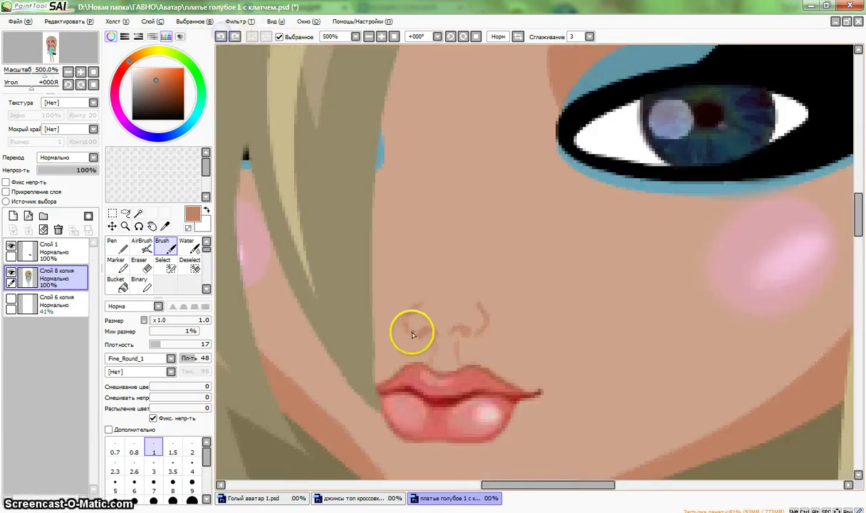
# Try a slanted and a gently bent version of the nose-bridge line above the left wing, undoing each one
pyautogui.moveTo(407, 314); pyautogui.dragTo(413, 186)
pyautogui.scroll(-3, 449, 222)
pyautogui.scroll(2, 429, 235)
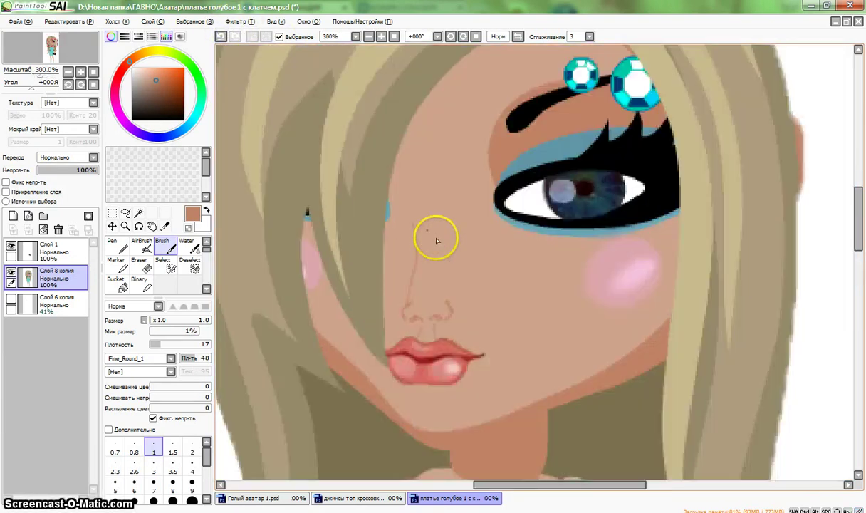
pyautogui.click(221, 37)
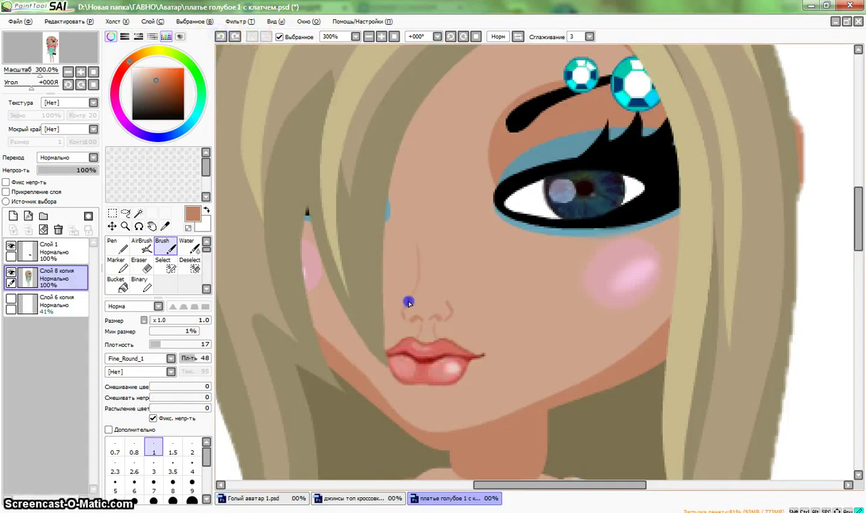
pyautogui.scroll(-3, 408, 303)
pyautogui.scroll(5, 400, 332)
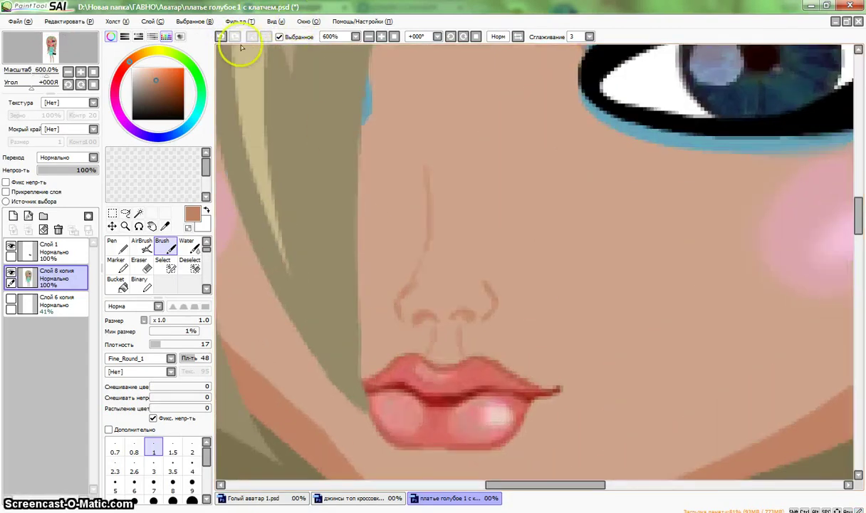
pyautogui.click(220, 37)
# Try a straight nose-bridge line with an extra stroke extending it upward beside the eye, and undo both strokes
pyautogui.scroll(3, 408, 275)
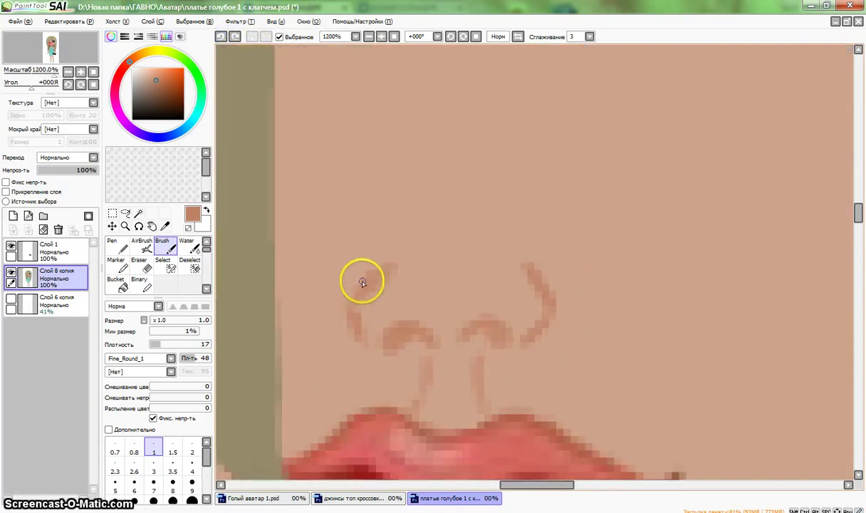
pyautogui.moveTo(396, 215); pyautogui.dragTo(397, 91)
pyautogui.scroll(-6, 463, 219)
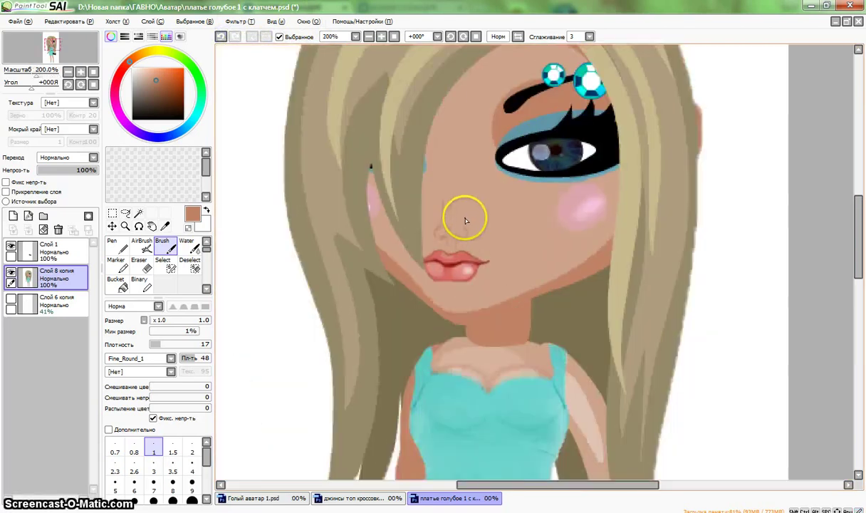
pyautogui.scroll(1, 460, 207)
pyautogui.scroll(2, 437, 186)
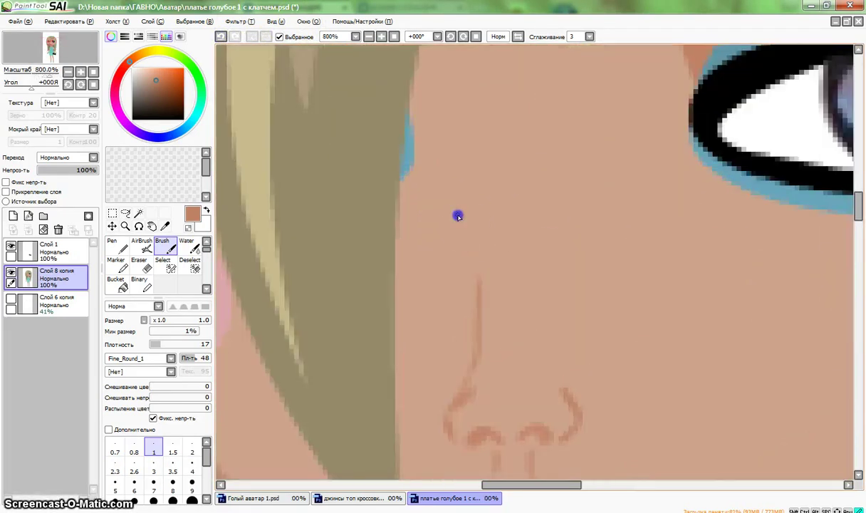
pyautogui.moveTo(458, 214); pyautogui.dragTo(477, 276)
pyautogui.scroll(-3, 564, 364)
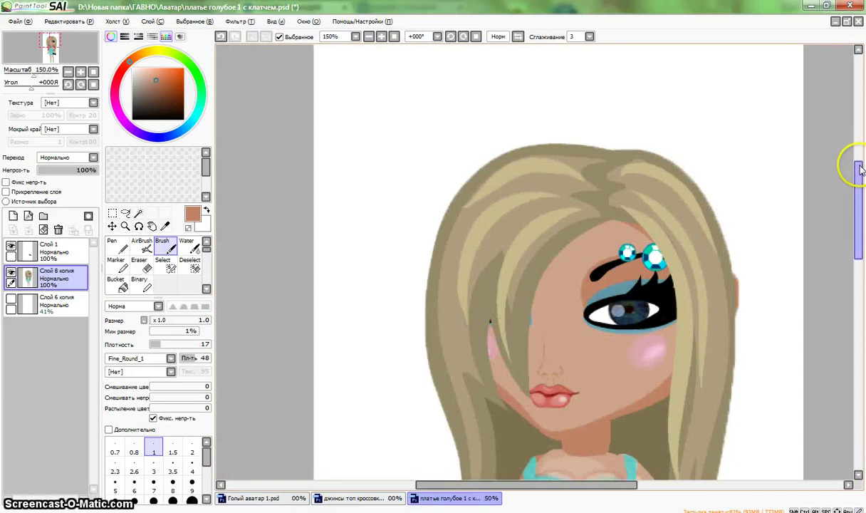
pyautogui.moveTo(857, 175); pyautogui.dragTo(855, 202)
pyautogui.scroll(4, 437, 218)
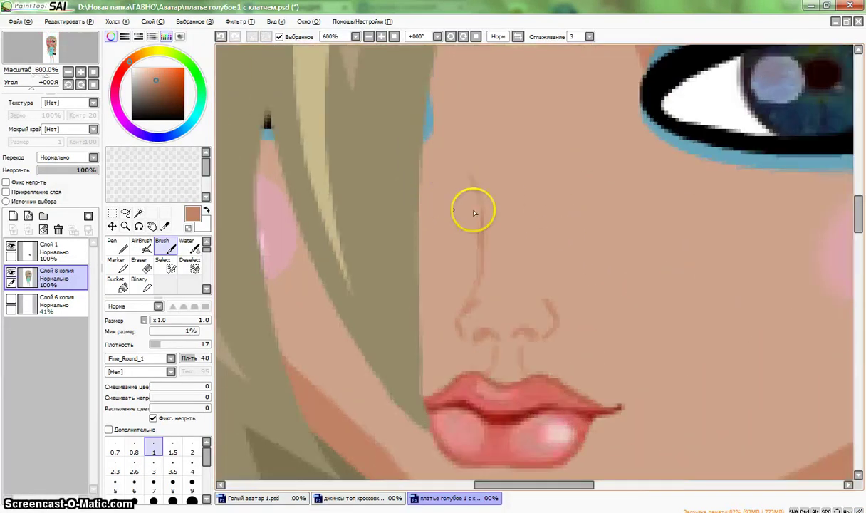
pyautogui.click(217, 42)
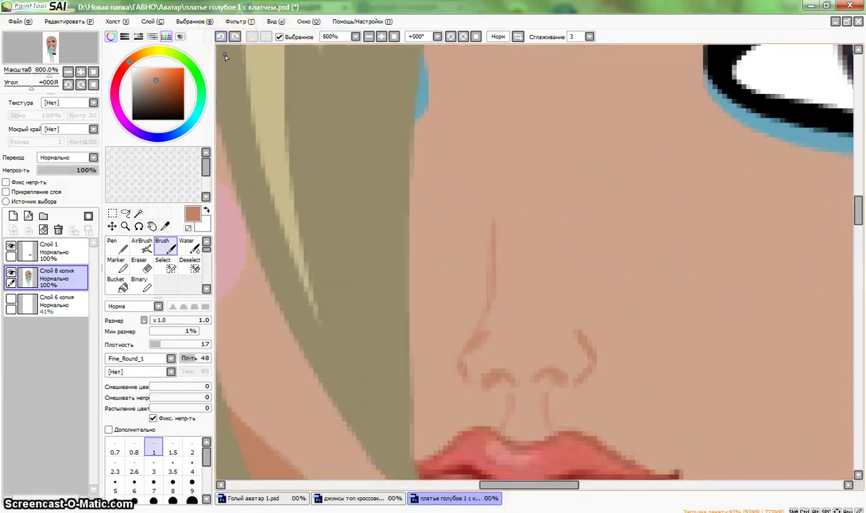
pyautogui.click(222, 37)
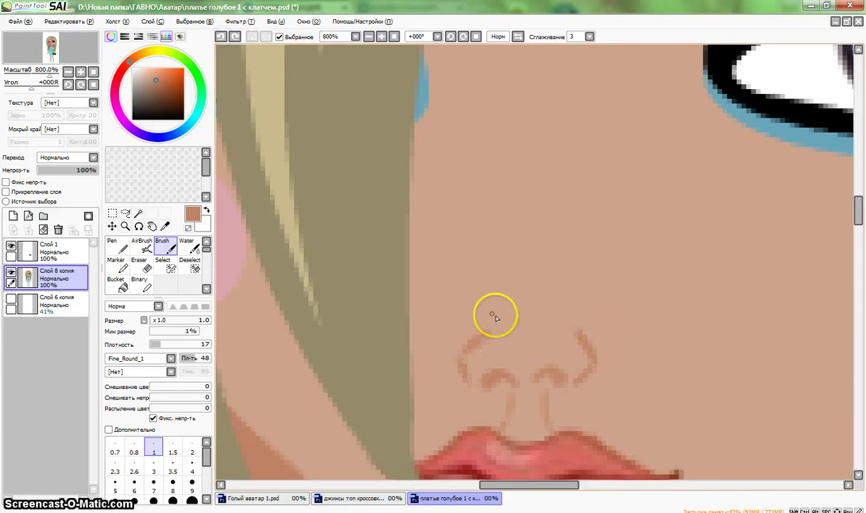
# Try a nose-bridge line that bows toward the middle of the face, and undo it
pyautogui.moveTo(502, 279); pyautogui.dragTo(481, 194)
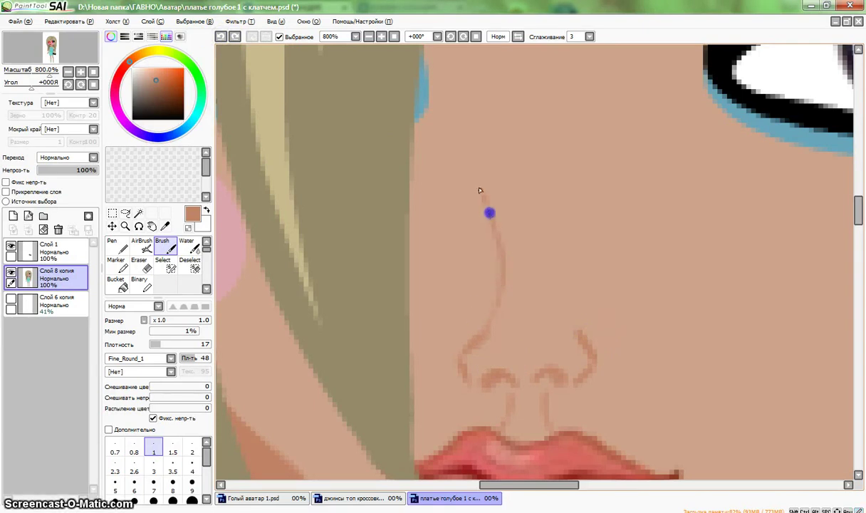
pyautogui.scroll(-4, 616, 244)
pyautogui.moveTo(559, 484); pyautogui.dragTo(584, 484)
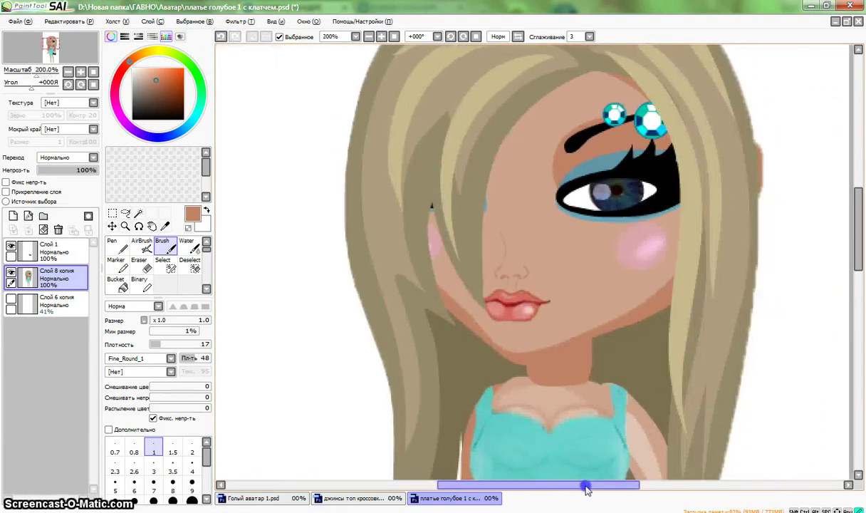
pyautogui.scroll(2, 304, 167)
pyautogui.click(220, 36)
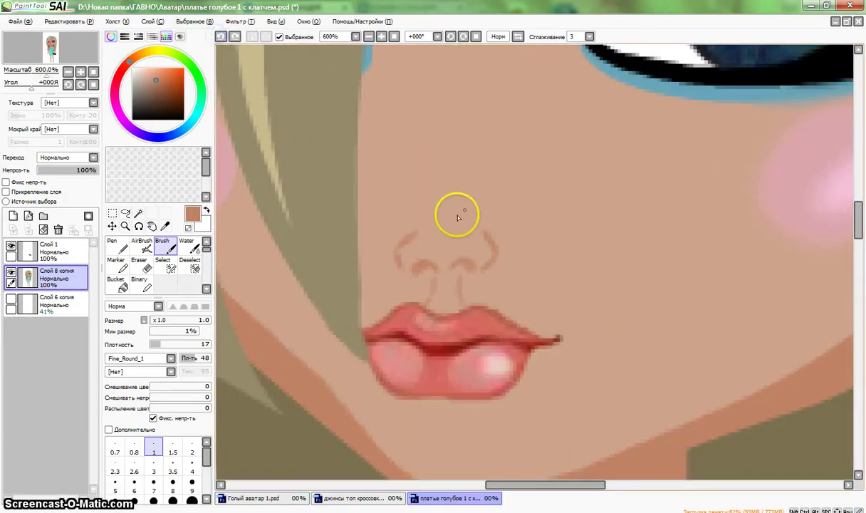
# Try a long curved nose-bridge line from the left wing up toward the hair edge, and undo it
pyautogui.moveTo(412, 199); pyautogui.dragTo(399, 108)
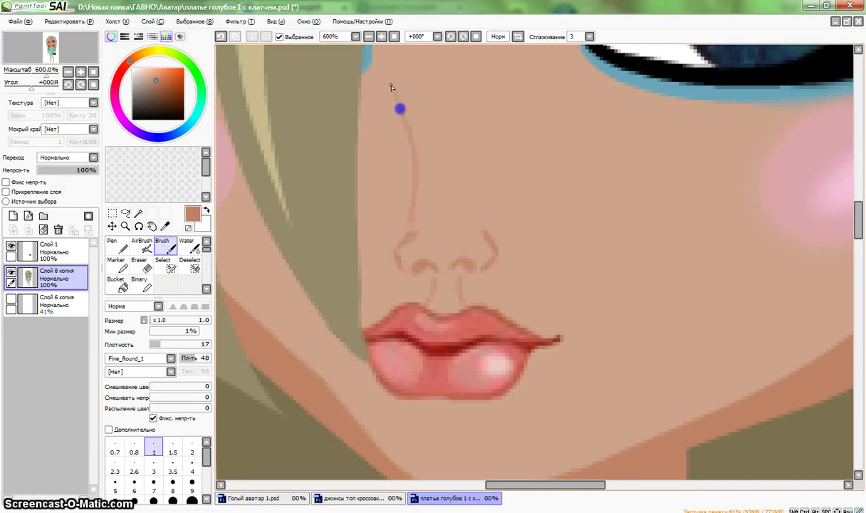
pyautogui.scroll(-4, 448, 170)
pyautogui.scroll(5, 455, 145)
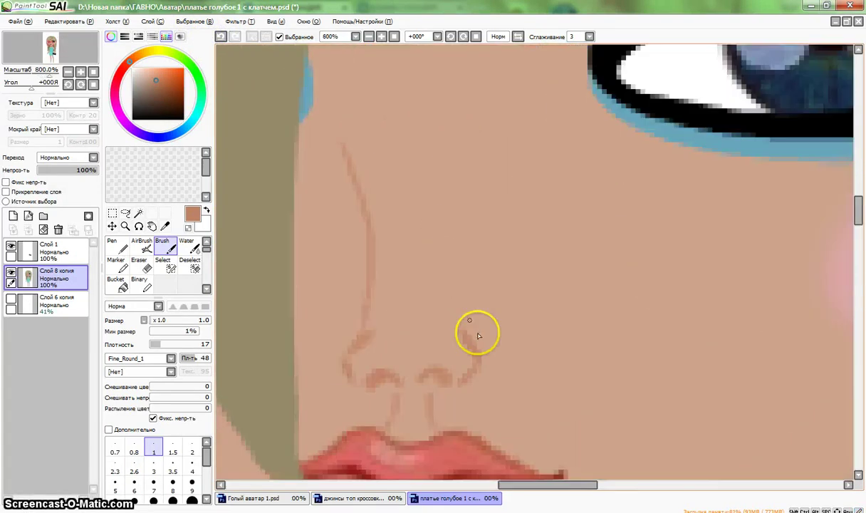
pyautogui.moveTo(475, 333); pyautogui.dragTo(443, 359)
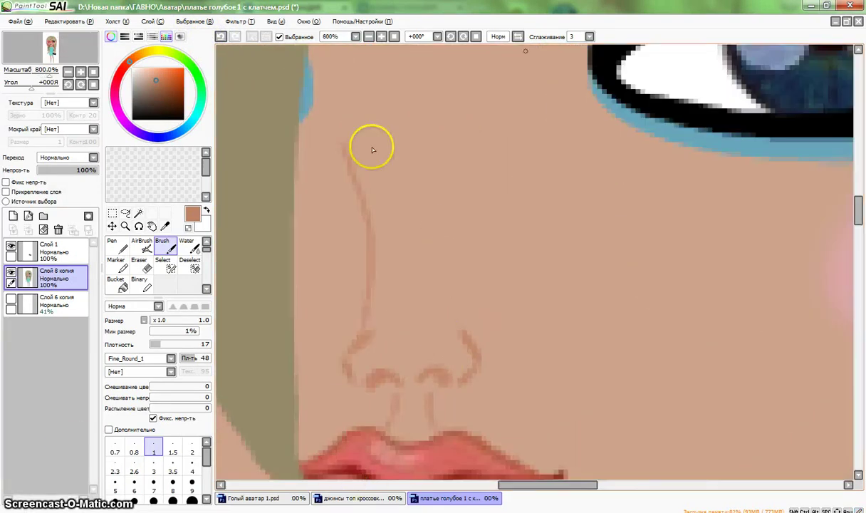
pyautogui.scroll(-1, 392, 291)
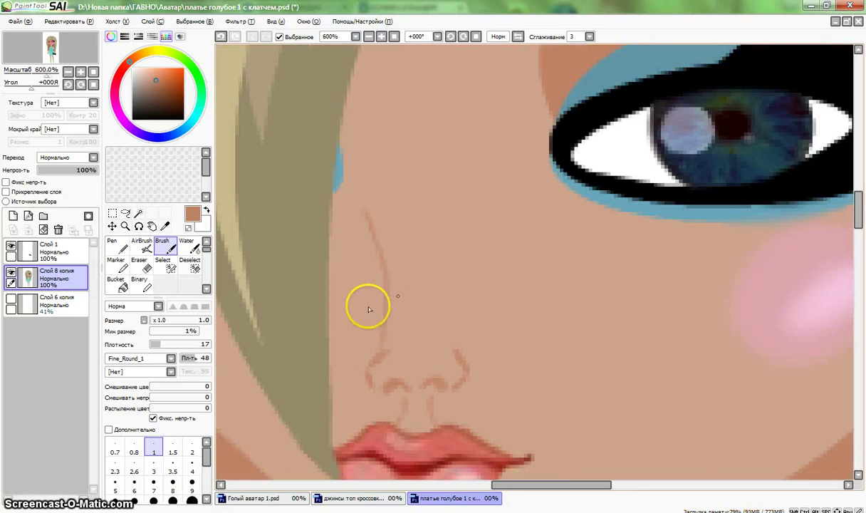
pyautogui.click(221, 36)
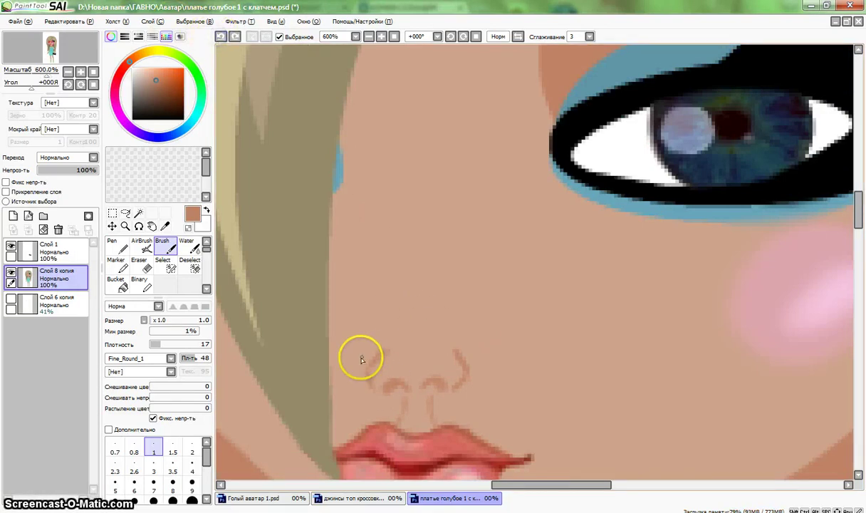
# Try a nose-bridge line that bows toward the middle of the face and rises beside the eye, and undo it
pyautogui.moveTo(368, 360); pyautogui.dragTo(408, 291)
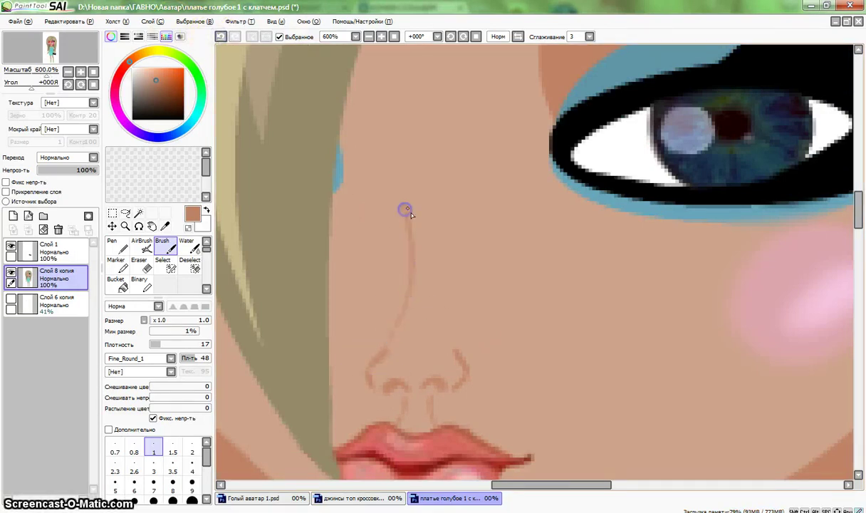
pyautogui.scroll(-4, 407, 212)
pyautogui.scroll(4, 443, 256)
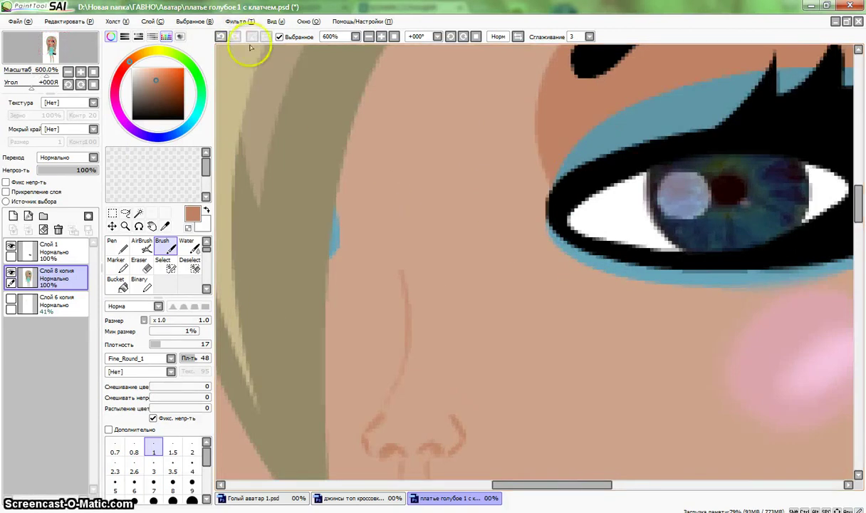
pyautogui.click(221, 36)
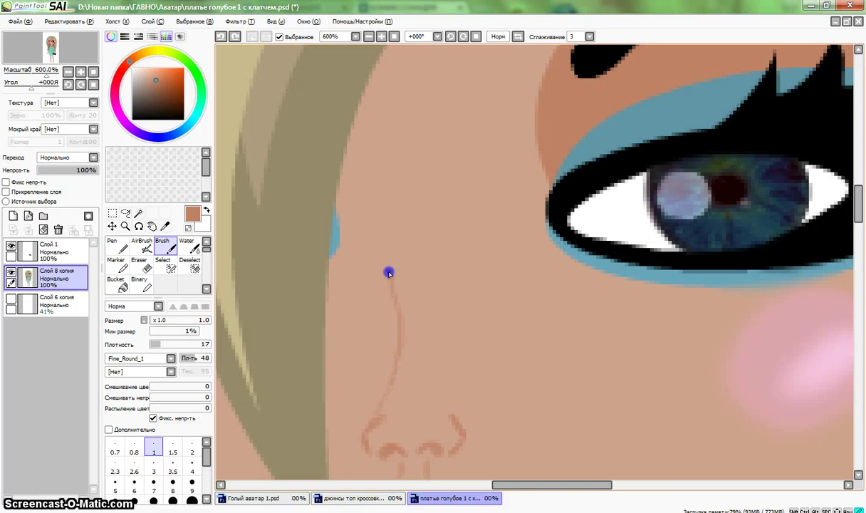
# Redraw the nose bridge as a gently bowed line rising from the left wing, and retouch the right wing's outline
pyautogui.scroll(-4, 389, 273)
pyautogui.moveTo(857, 145); pyautogui.dragTo(856, 187)
pyautogui.scroll(3, 487, 246)
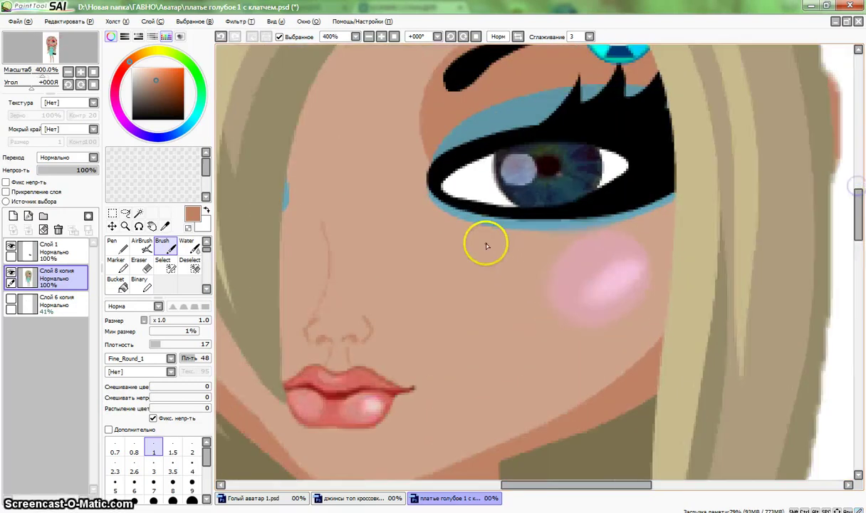
pyautogui.scroll(2, 368, 267)
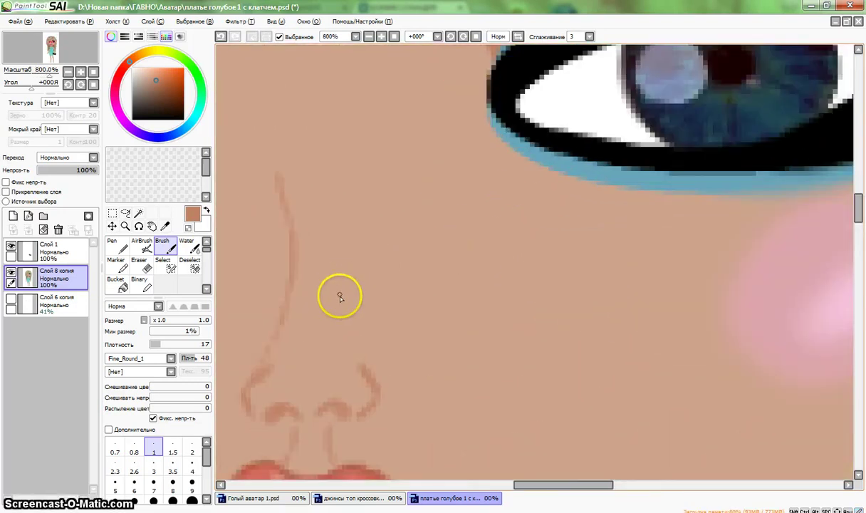
pyautogui.moveTo(575, 485); pyautogui.dragTo(551, 489)
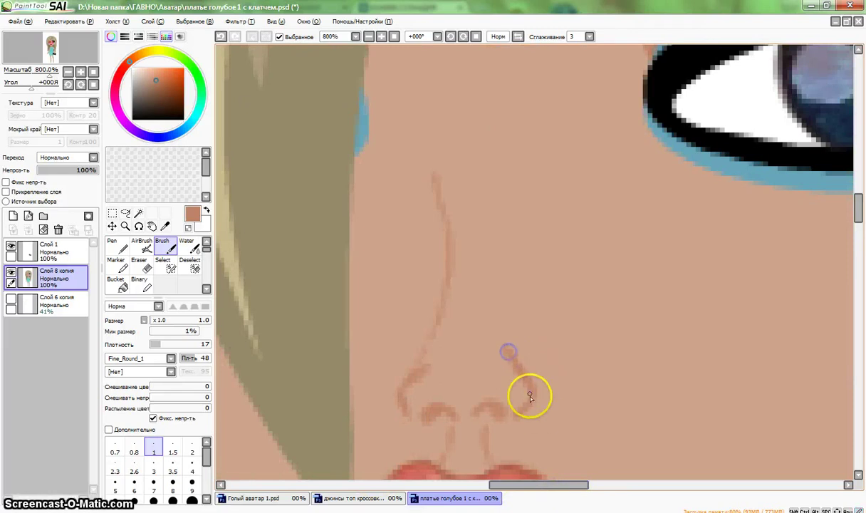
pyautogui.scroll(2, 487, 433)
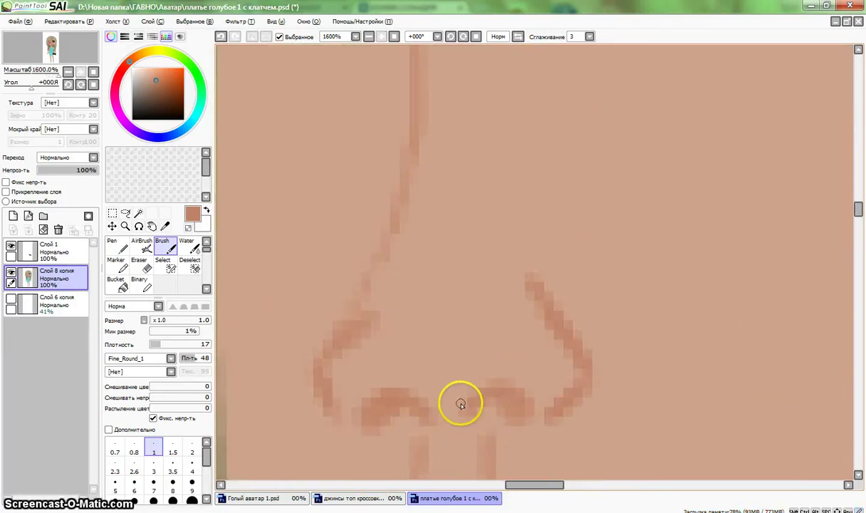
# Pick a darker brown and darken the arches of both nostrils, most strongly at their outer ends
pyautogui.click(163, 93)
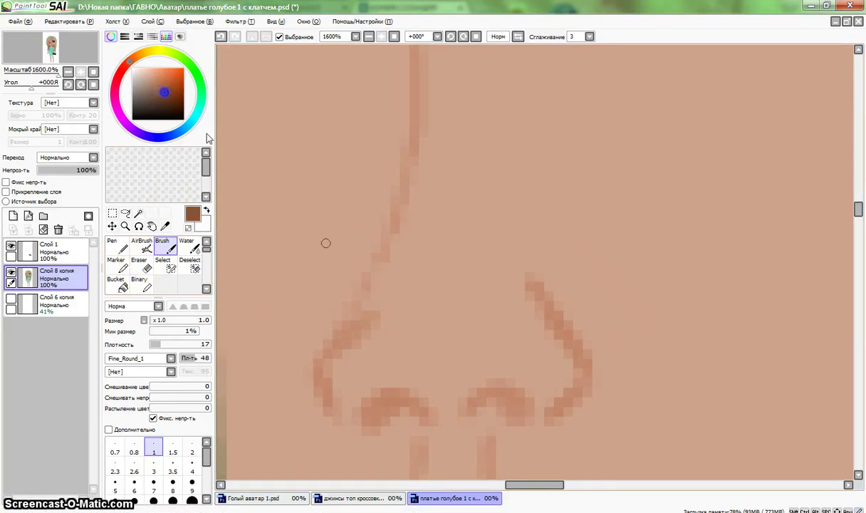
pyautogui.click(477, 410)
pyautogui.moveTo(507, 393); pyautogui.dragTo(516, 415)
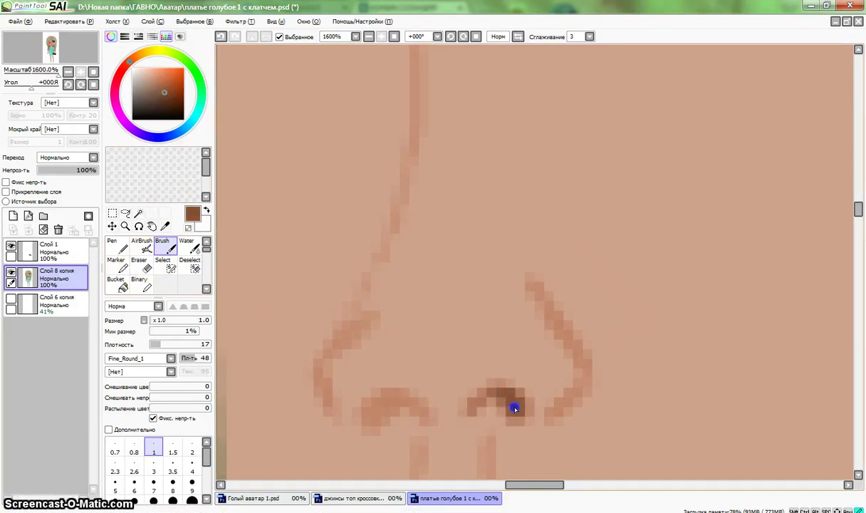
pyautogui.scroll(-4, 549, 384)
pyautogui.scroll(4, 562, 381)
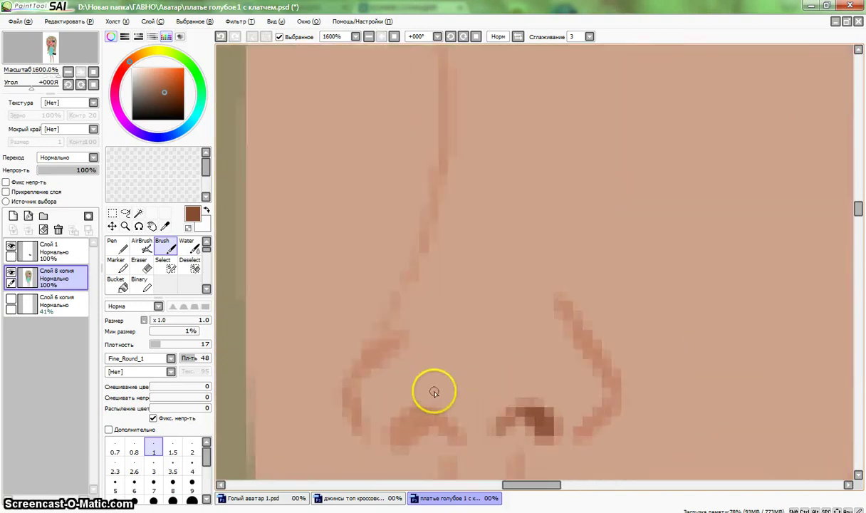
pyautogui.moveTo(455, 439)
pyautogui.mouseDown()
pyautogui.moveTo(420, 416)
pyautogui.moveTo(406, 443)
pyautogui.mouseUp()
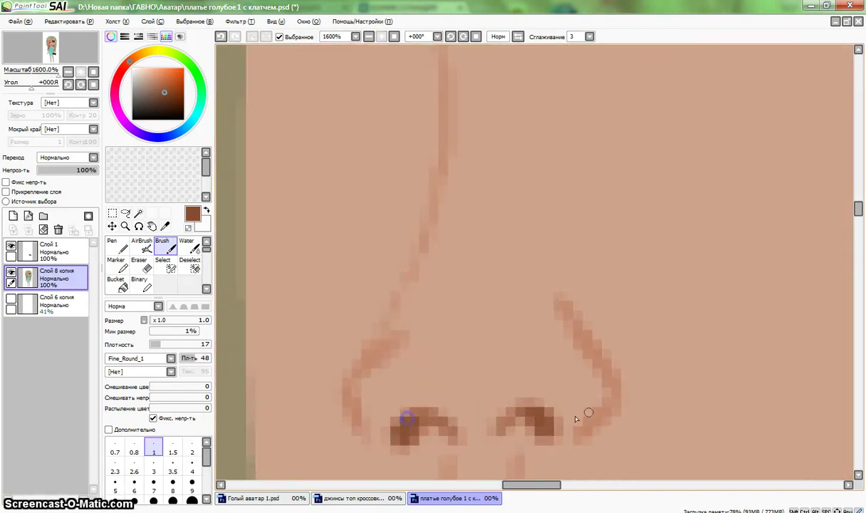
# Trace the outline of the nose's right wing in the darker brown
pyautogui.moveTo(578, 406)
pyautogui.mouseDown()
pyautogui.moveTo(613, 427)
pyautogui.moveTo(582, 440)
pyautogui.mouseUp()
pyautogui.moveTo(618, 382); pyautogui.dragTo(559, 300)
pyautogui.moveTo(597, 424); pyautogui.dragTo(613, 400)
pyautogui.scroll(-8, 619, 396)
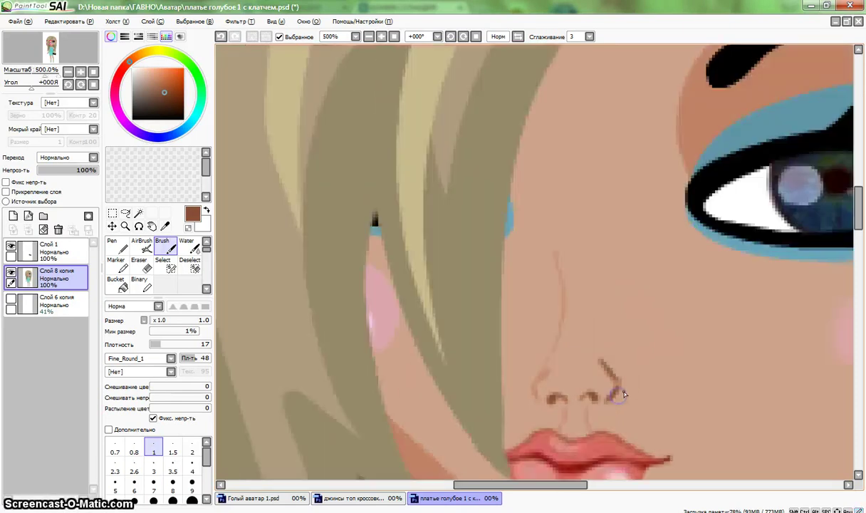
# Trace the left wing and the full length of the nose-bridge line in the darker brown
pyautogui.scroll(8, 634, 391)
pyautogui.moveTo(436, 414)
pyautogui.mouseDown()
pyautogui.moveTo(425, 438)
pyautogui.moveTo(398, 371)
pyautogui.mouseUp()
pyautogui.scroll(-2, 448, 280)
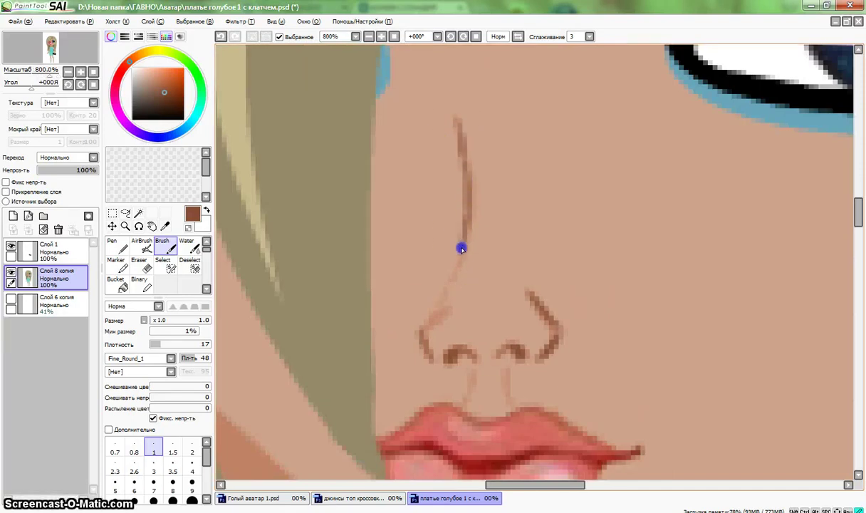
pyautogui.scroll(-3, 420, 343)
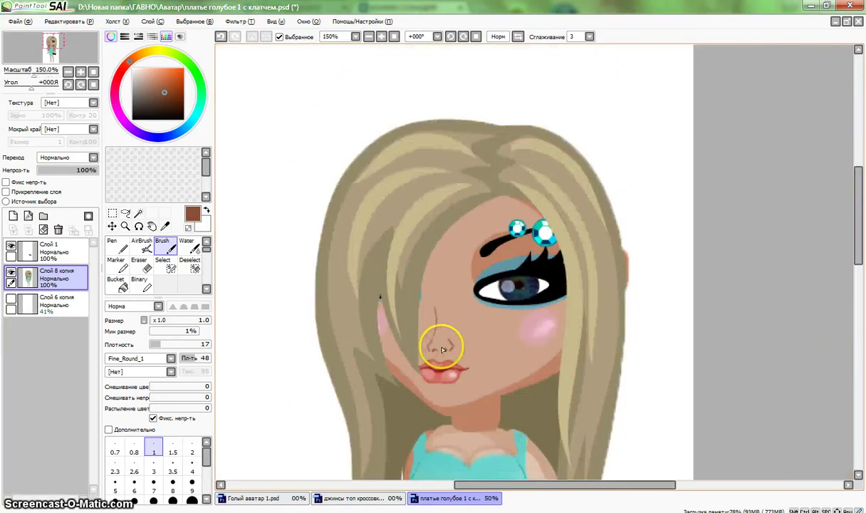
pyautogui.scroll(4, 440, 343)
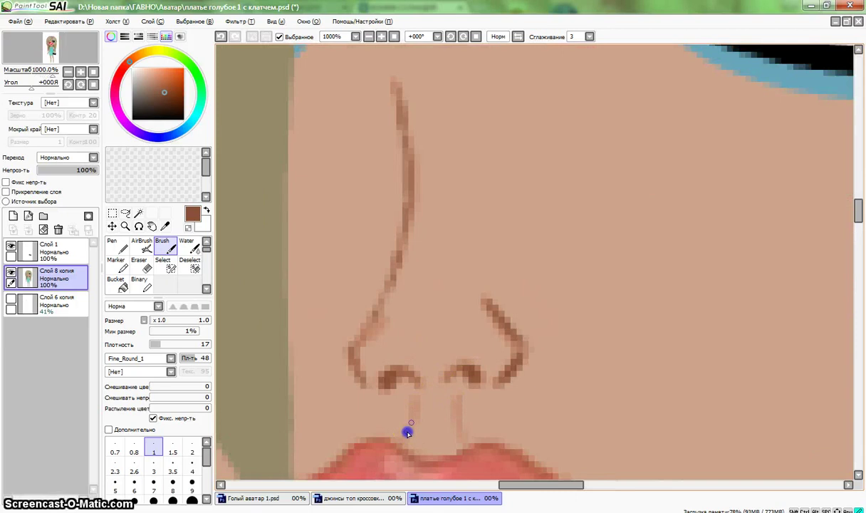
# Darken the two short lines between nose and upper lip, and lengthen the left wing's outline downward
pyautogui.scroll(-5, 461, 416)
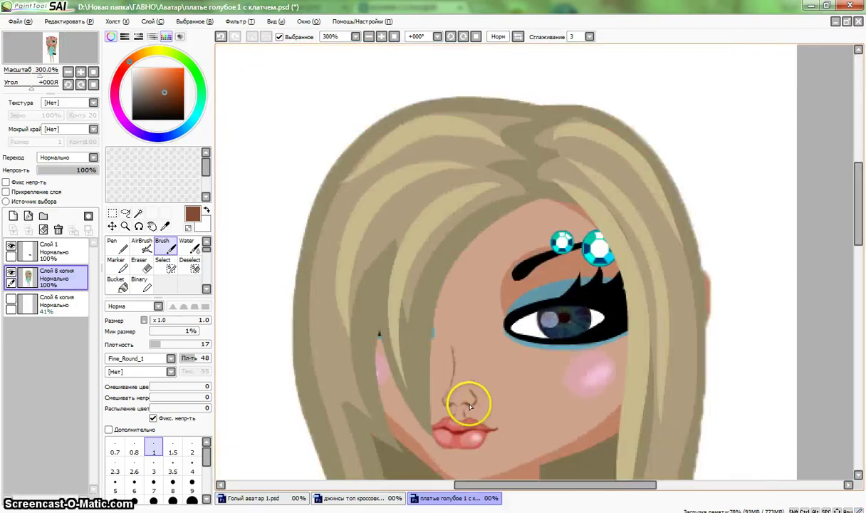
pyautogui.moveTo(858, 221); pyautogui.dragTo(856, 241)
pyautogui.scroll(5, 499, 262)
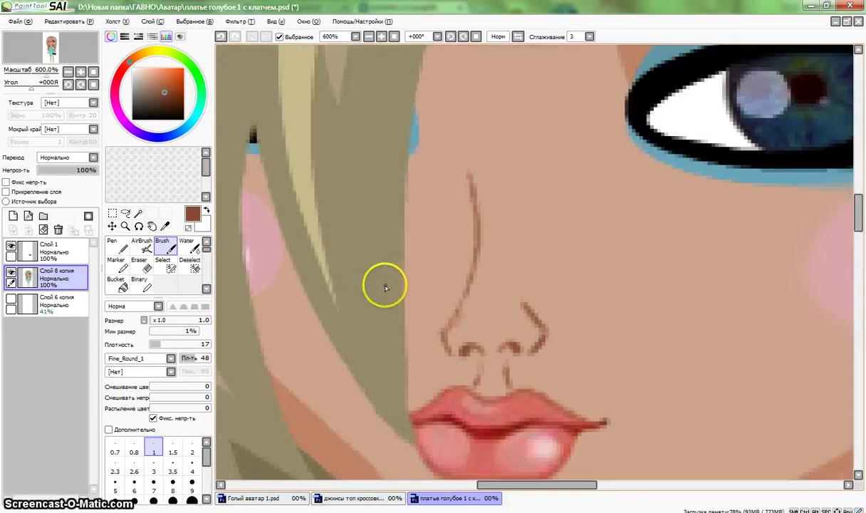
pyautogui.scroll(1, 502, 291)
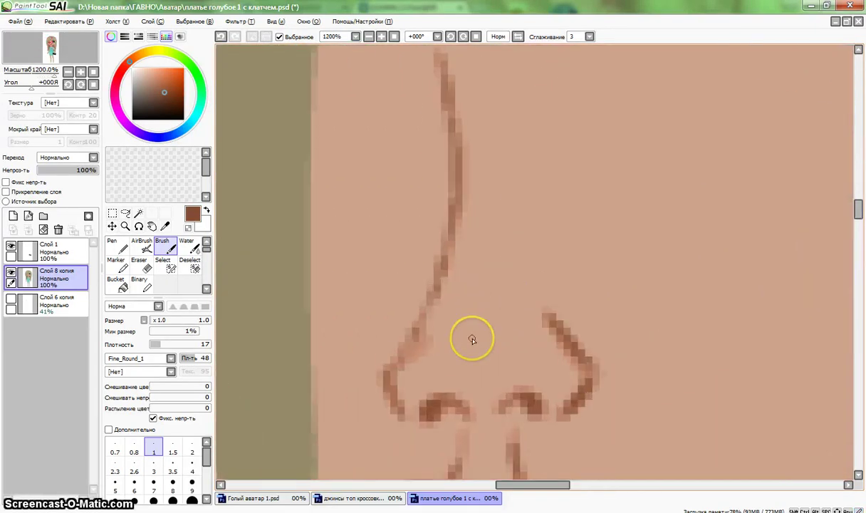
pyautogui.moveTo(378, 395)
pyautogui.mouseDown()
pyautogui.moveTo(412, 437)
pyautogui.moveTo(398, 413)
pyautogui.mouseUp()
# Check the nose against the whole face and switch to the Blur brush
pyautogui.scroll(-7, 452, 412)
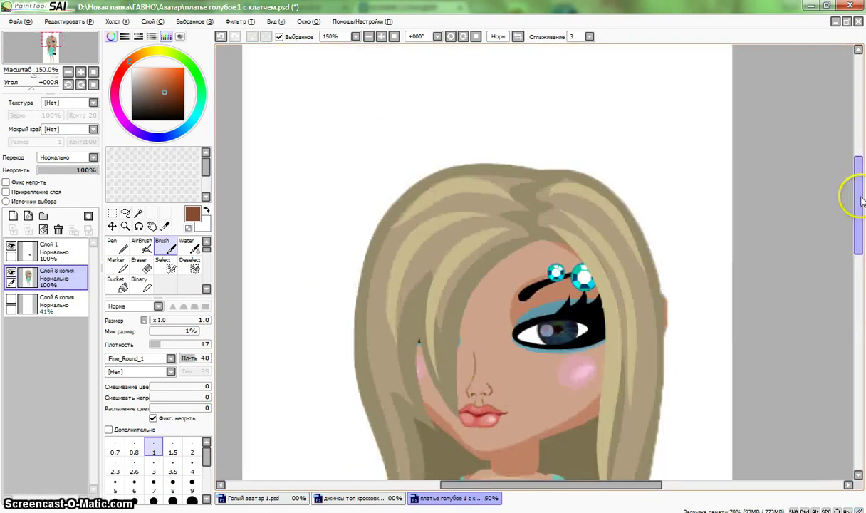
pyautogui.scroll(-3, 852, 230)
pyautogui.scroll(8, 473, 283)
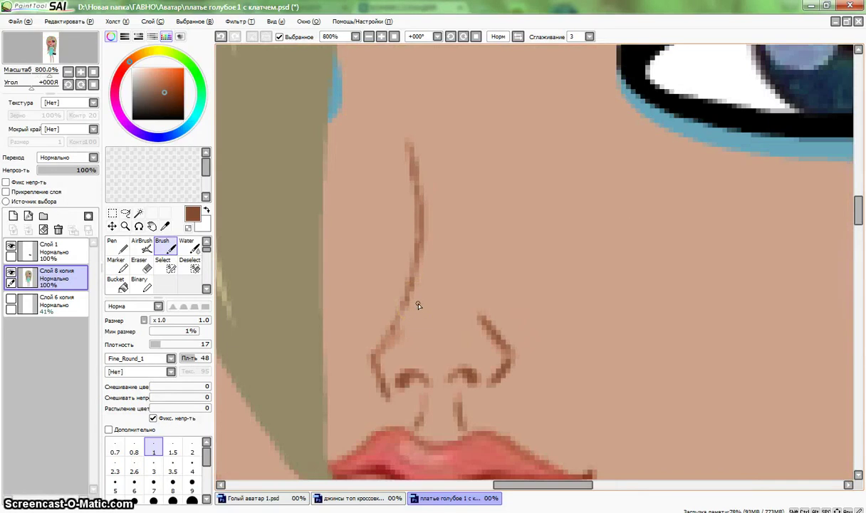
pyautogui.scroll(-2, 183, 267)
pyautogui.click(188, 284)
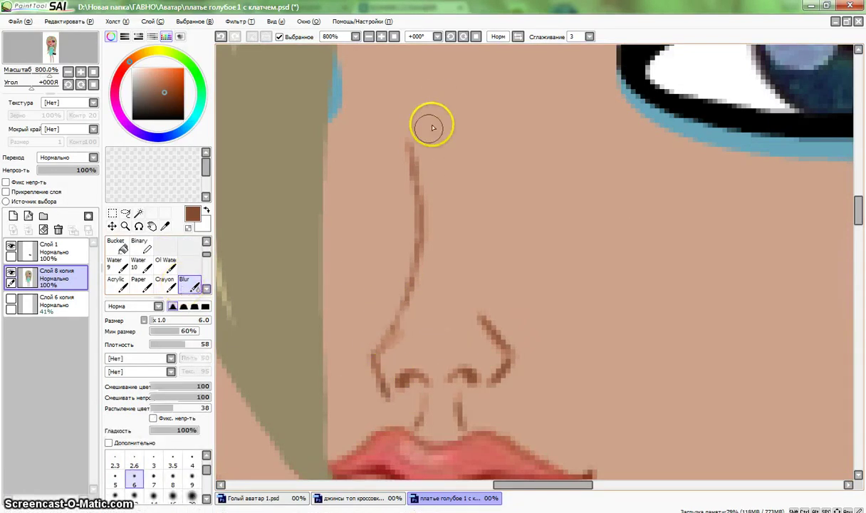
# Try softening the nose-bridge line with the Blur brush at size 6 and density 58, and undo it
pyautogui.moveTo(431, 128)
pyautogui.mouseDown()
pyautogui.moveTo(424, 216)
pyautogui.moveTo(407, 160)
pyautogui.moveTo(416, 185)
pyautogui.moveTo(401, 291)
pyautogui.moveTo(428, 166)
pyautogui.mouseUp()
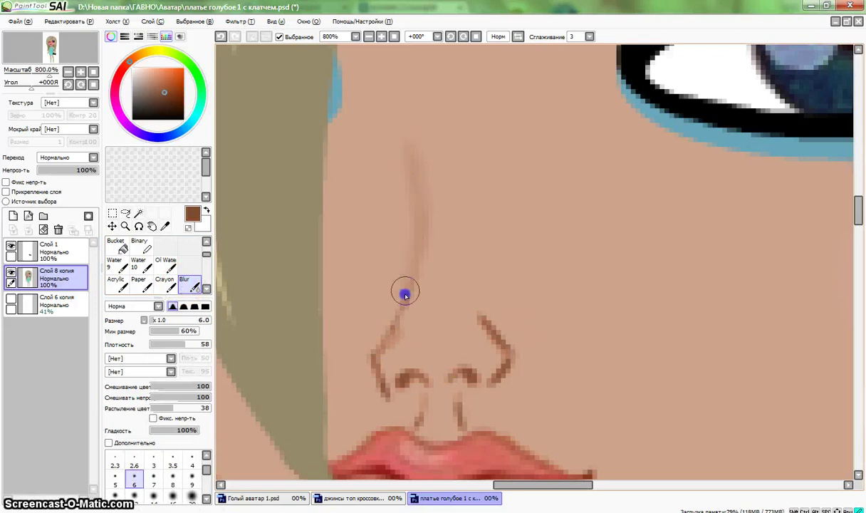
pyautogui.scroll(-4, 441, 280)
pyautogui.scroll(3, 415, 255)
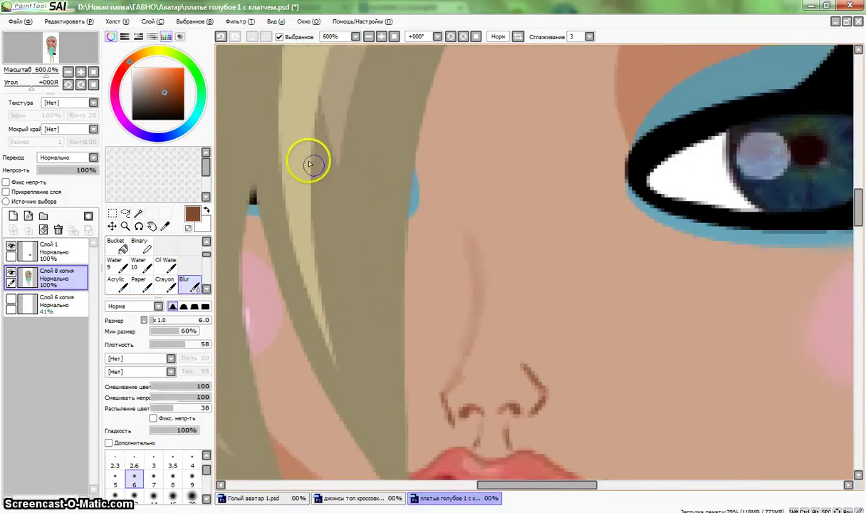
pyautogui.click(221, 37)
# Lower the Blur brush's density to 31 and soften the nose-bridge line and the left wing
pyautogui.moveTo(180, 344); pyautogui.dragTo(166, 344)
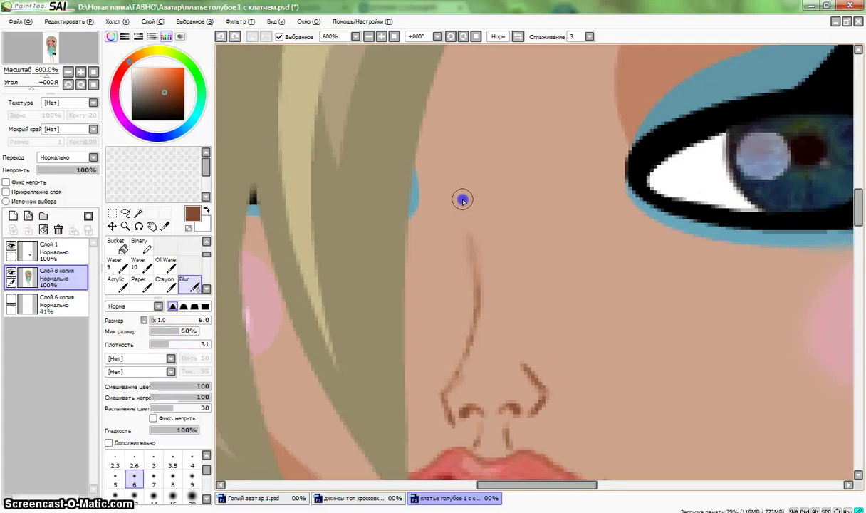
pyautogui.moveTo(482, 302); pyautogui.dragTo(447, 417)
# Try softening the right wing's outline with the same blur settings, and undo it while keeping the blurred bridge
pyautogui.moveTo(541, 360); pyautogui.dragTo(549, 403)
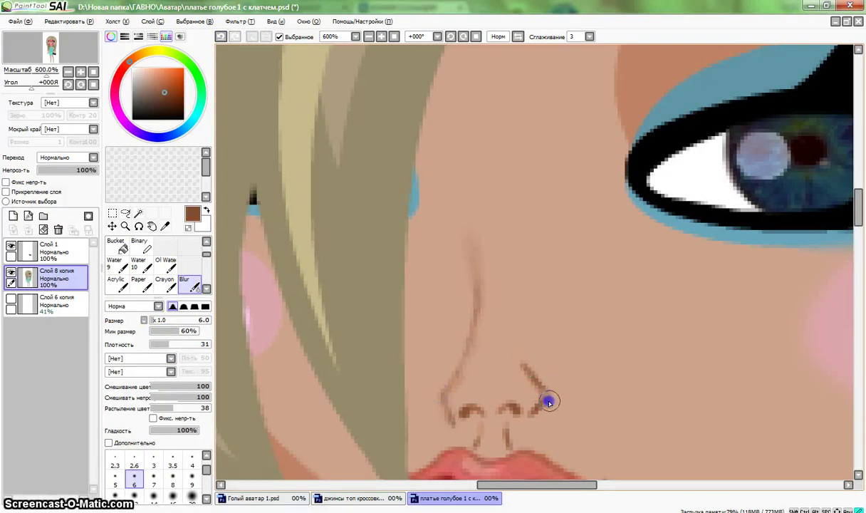
pyautogui.scroll(-3, 530, 422)
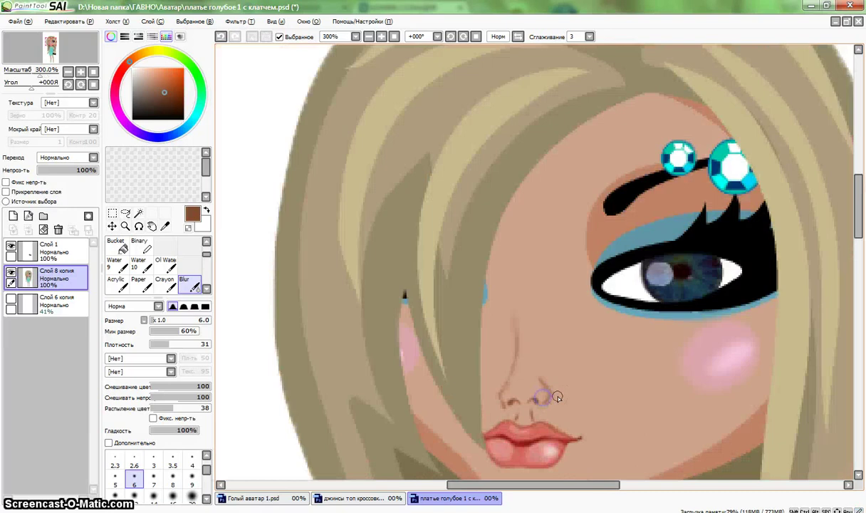
pyautogui.scroll(3, 558, 395)
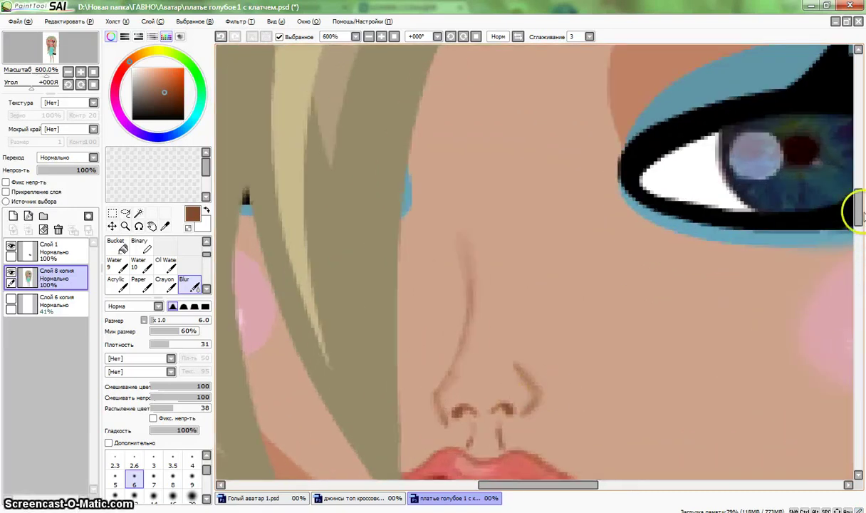
pyautogui.moveTo(858, 212); pyautogui.dragTo(859, 220)
pyautogui.scroll(2, 586, 268)
pyautogui.click(221, 37)
pyautogui.click(222, 36)
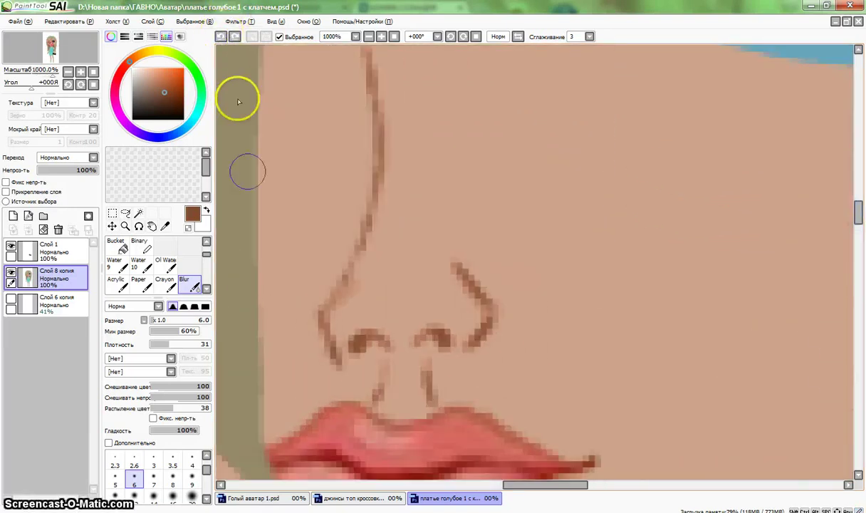
pyautogui.click(235, 36)
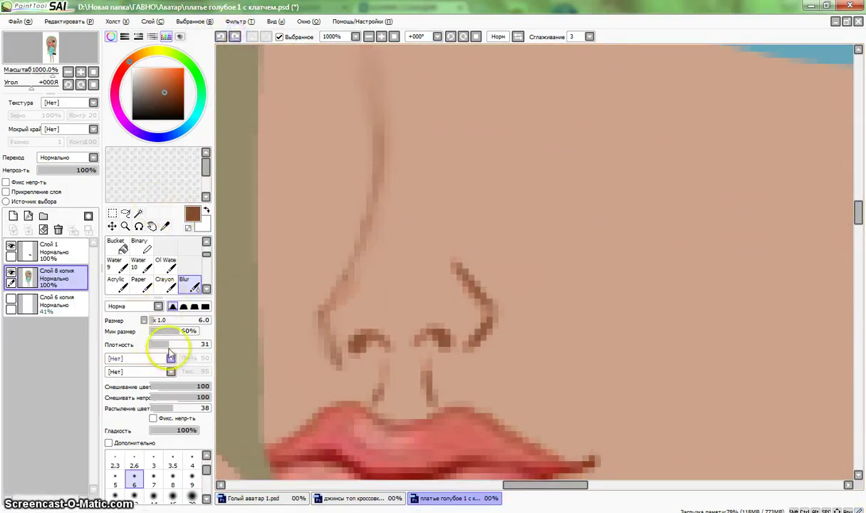
# Set the Blur brush to density 18 and size 3.5, and soften the right wing and the lines above the lips
pyautogui.click(180, 330)
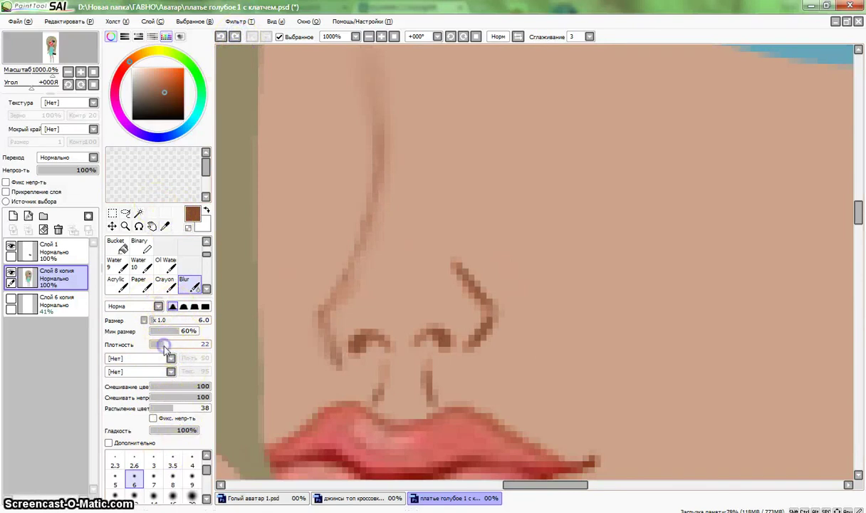
pyautogui.moveTo(162, 347); pyautogui.dragTo(160, 345)
pyautogui.click(173, 458)
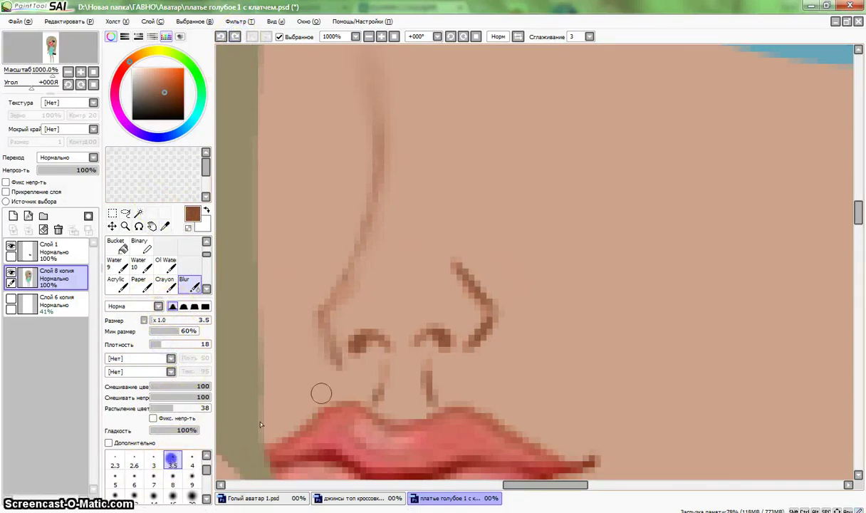
pyautogui.moveTo(450, 285)
pyautogui.mouseDown()
pyautogui.moveTo(452, 267)
pyautogui.moveTo(487, 302)
pyautogui.mouseUp()
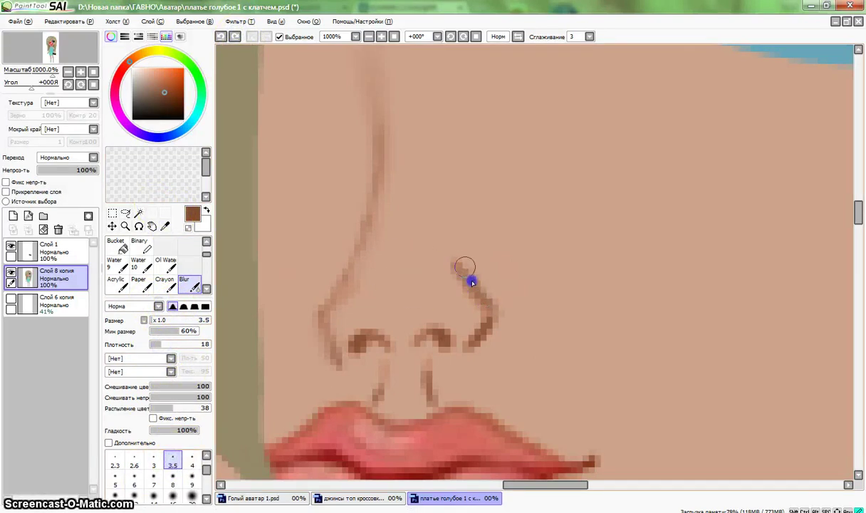
pyautogui.moveTo(470, 332)
pyautogui.mouseDown()
pyautogui.moveTo(448, 341)
pyautogui.moveTo(426, 384)
pyautogui.mouseUp()
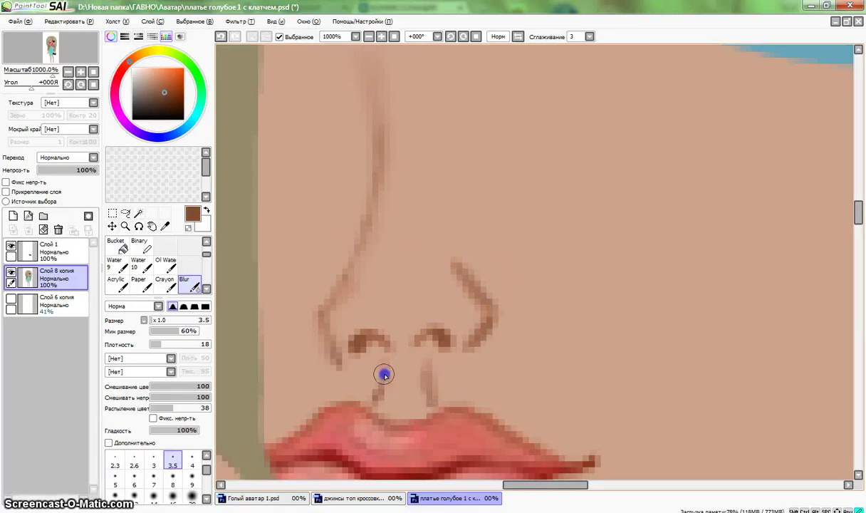
# Darken and extend the upper part of the nose-bridge line with the Brush at size 1 and density 6
pyautogui.scroll(-8, 415, 317)
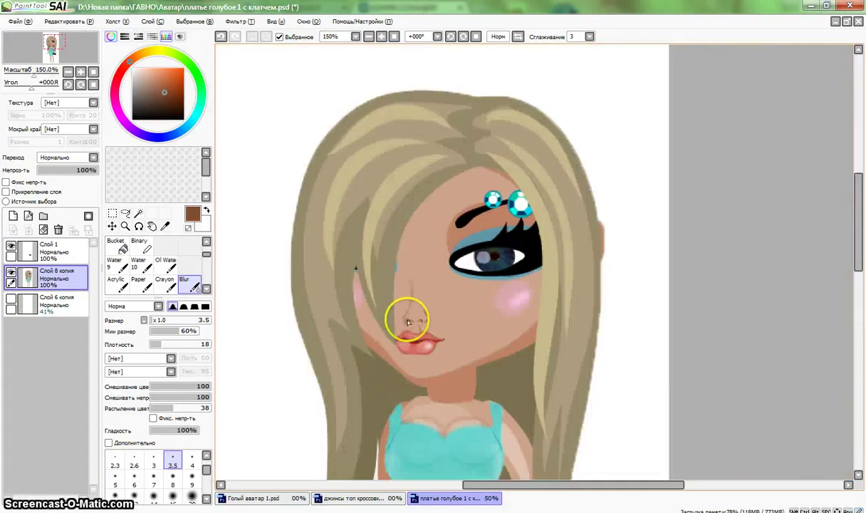
pyautogui.scroll(1, 421, 299)
pyautogui.scroll(6, 428, 301)
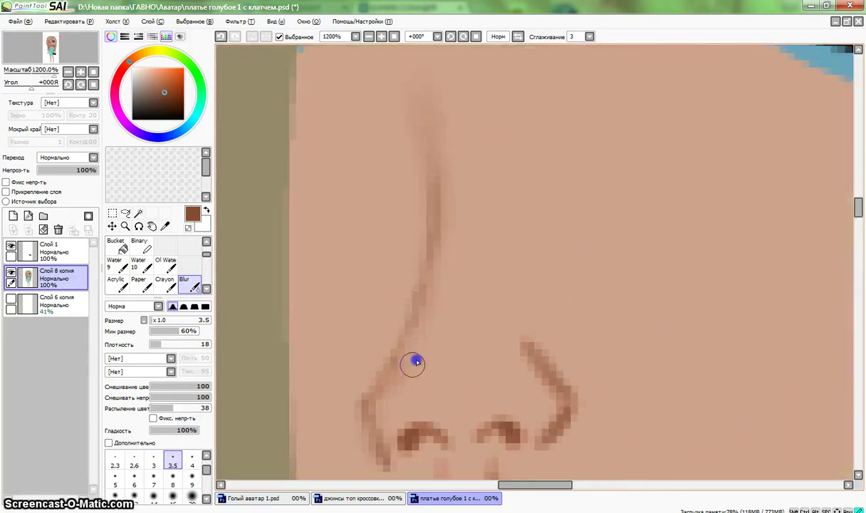
pyautogui.scroll(-7, 419, 363)
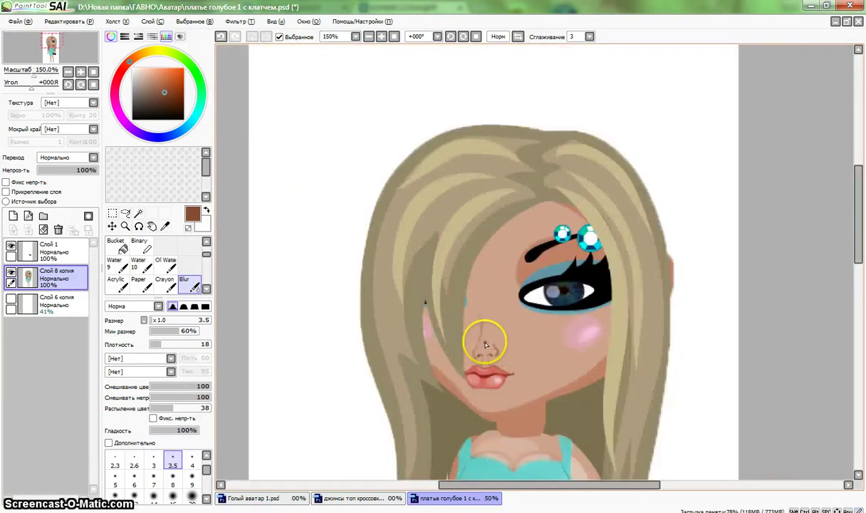
pyautogui.scroll(5, 498, 343)
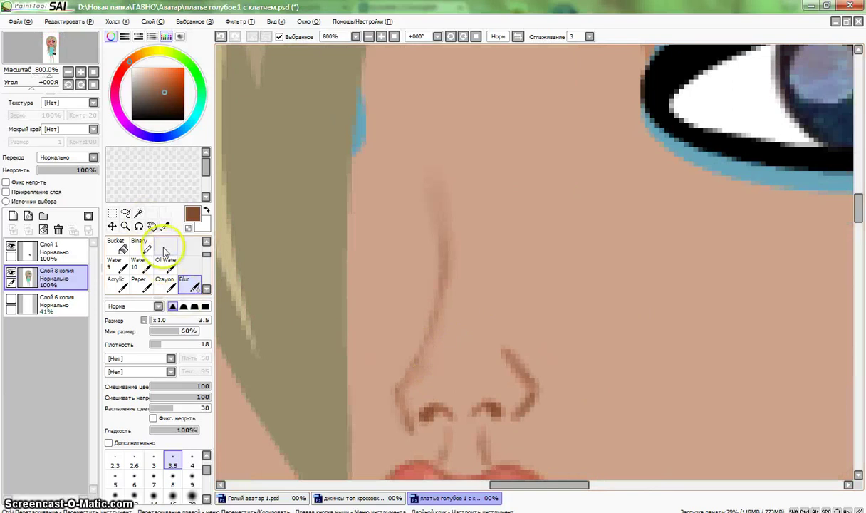
pyautogui.scroll(2, 170, 260)
pyautogui.click(168, 255)
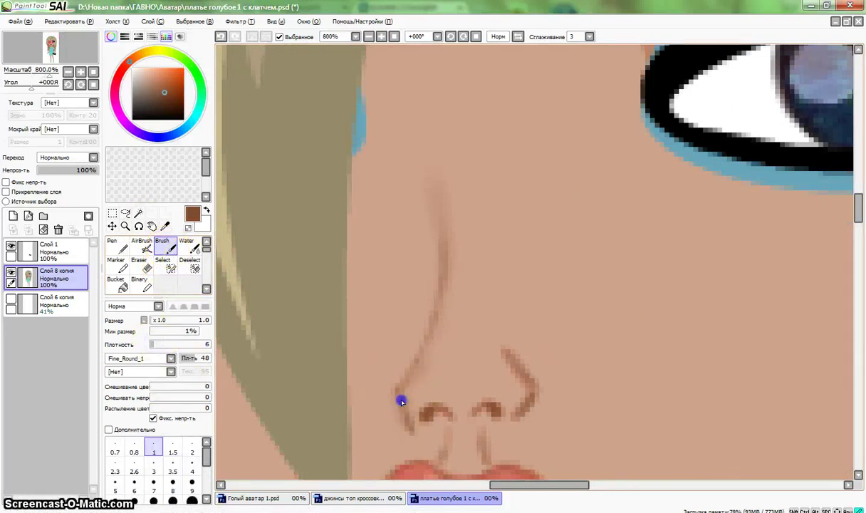
pyautogui.scroll(-6, 552, 353)
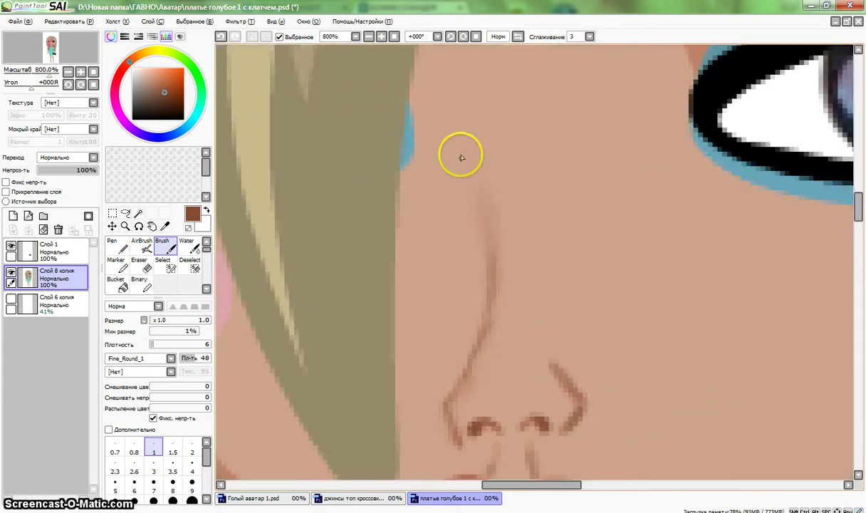
pyautogui.moveTo(459, 153); pyautogui.dragTo(489, 273)
pyautogui.scroll(-5, 497, 335)
pyautogui.scroll(4, 528, 327)
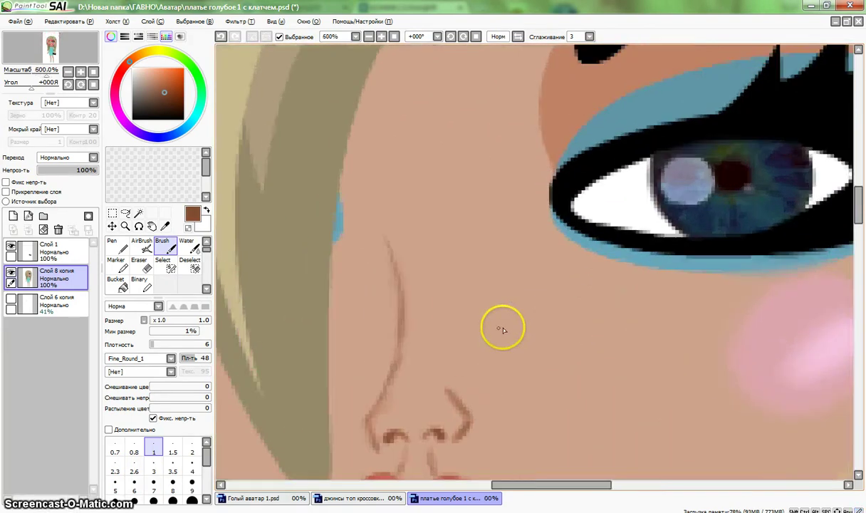
pyautogui.scroll(2, 425, 352)
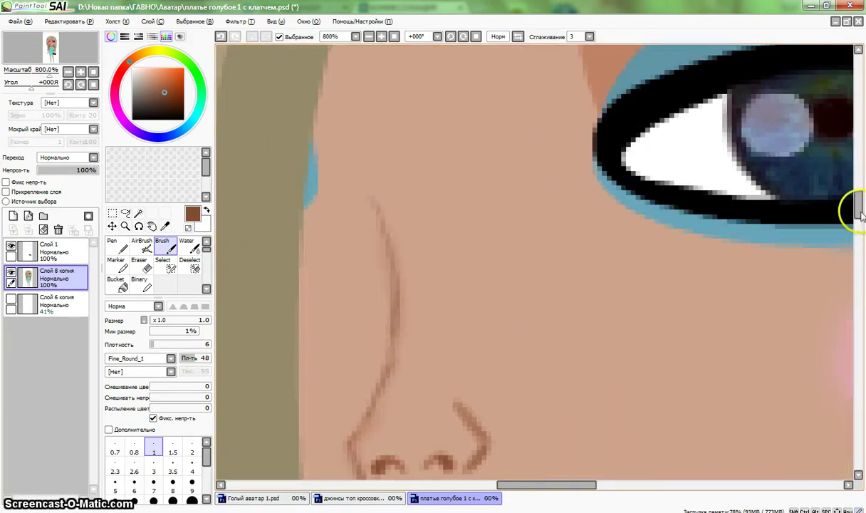
pyautogui.moveTo(860, 213); pyautogui.dragTo(859, 225)
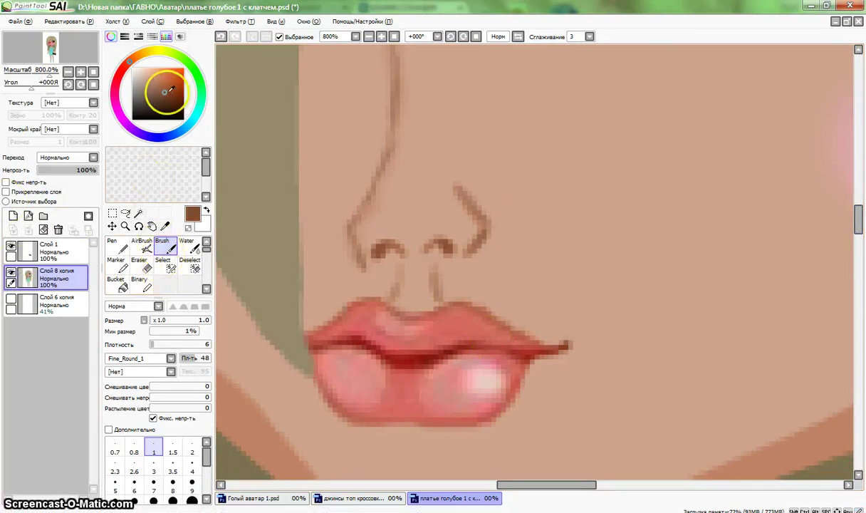
pyautogui.click(132, 68)
pyautogui.click(192, 467)
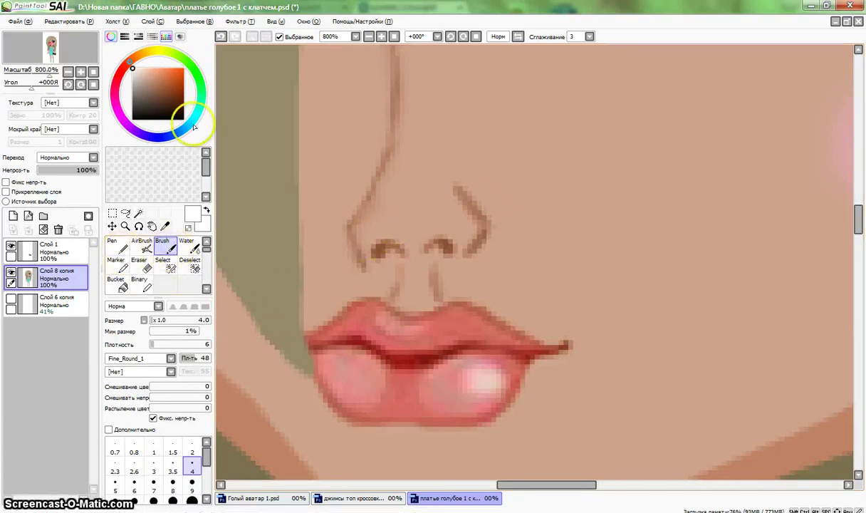
# Sample the nostril's brown and paint a faint short line above the right nostril with the Brush at size 0.8
pyautogui.click(164, 225)
pyautogui.click(388, 244)
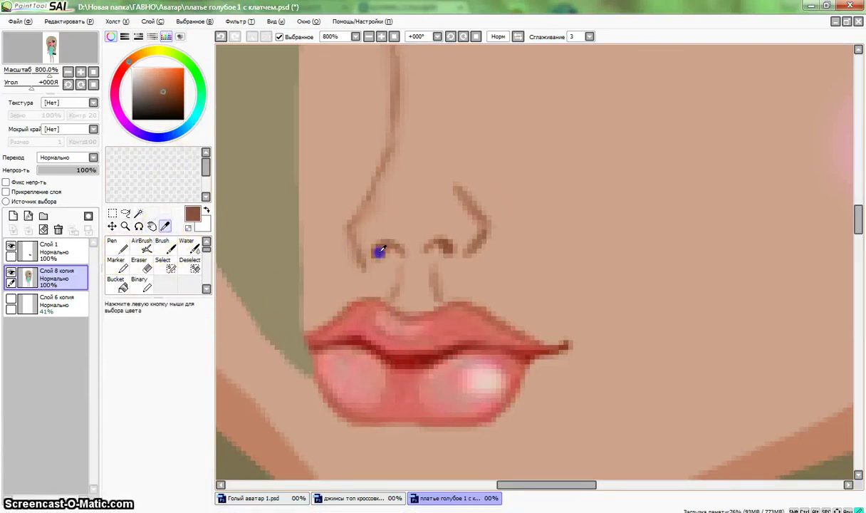
pyautogui.click(168, 244)
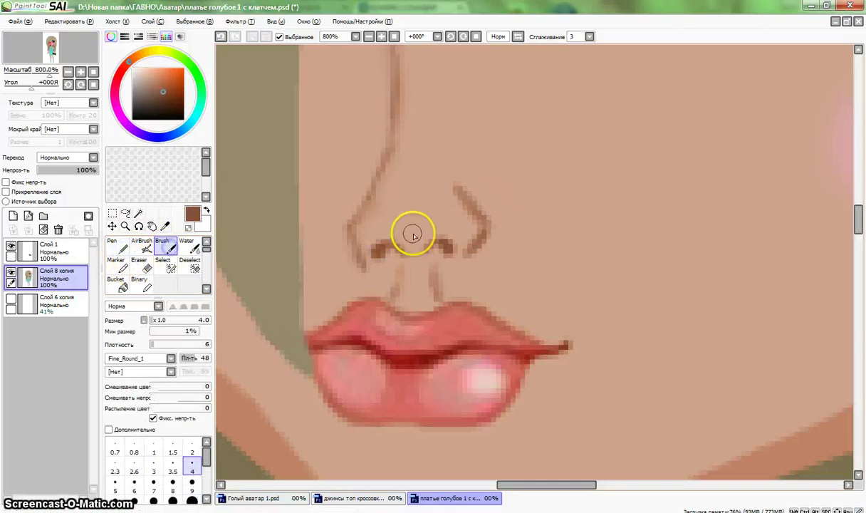
pyautogui.click(134, 448)
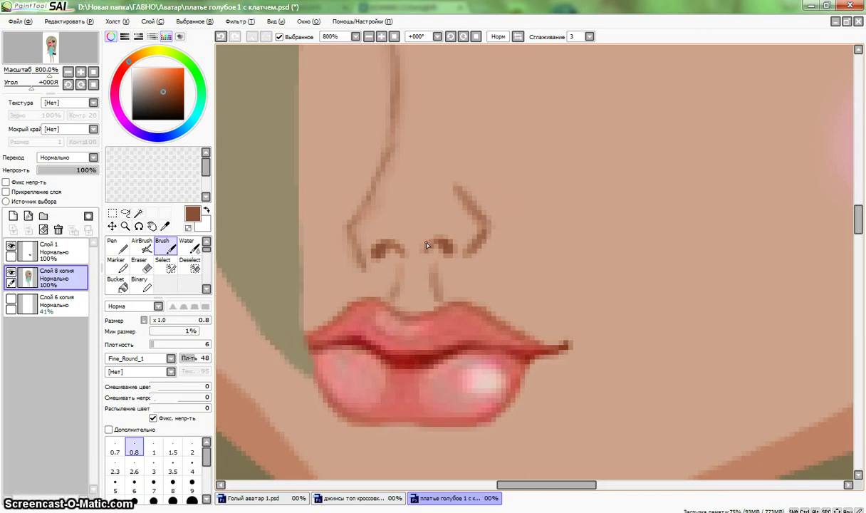
pyautogui.click(441, 328)
pyautogui.click(429, 203)
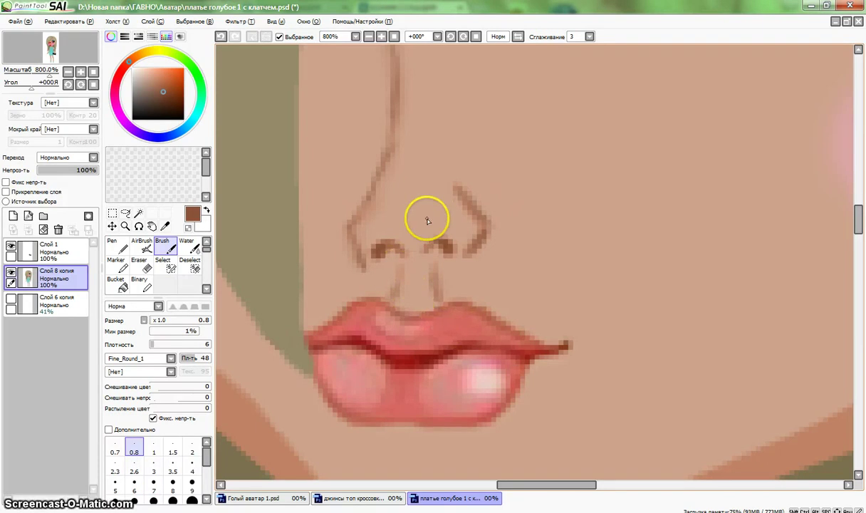
pyautogui.click(428, 233)
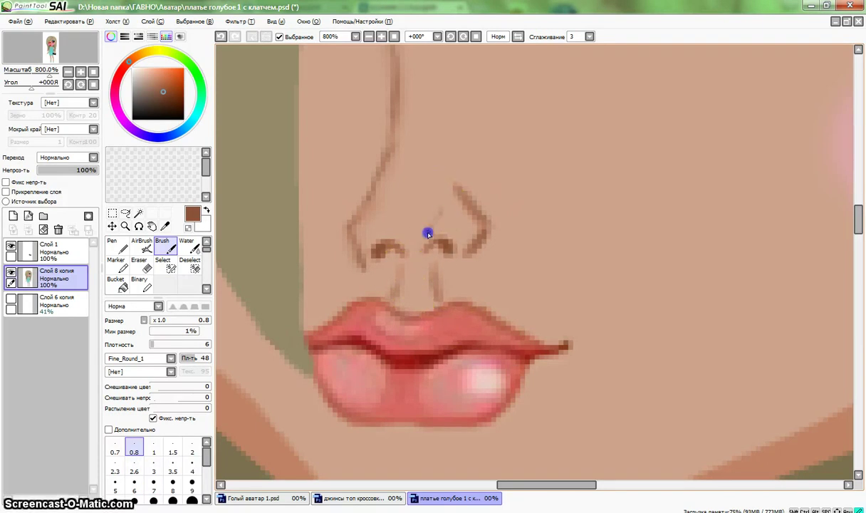
# Extend the line above the right nostril upward until it meets the top of the right wing's outline
pyautogui.scroll(-8, 428, 265)
pyautogui.scroll(5, 443, 253)
pyautogui.scroll(6, 443, 254)
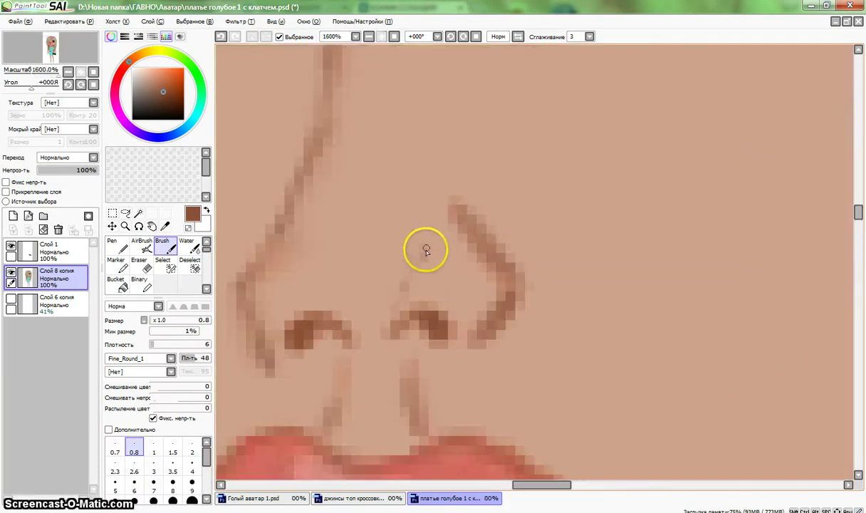
pyautogui.moveTo(437, 240)
pyautogui.mouseDown()
pyautogui.moveTo(403, 302)
pyautogui.moveTo(432, 241)
pyautogui.mouseUp()
pyautogui.scroll(-6, 432, 256)
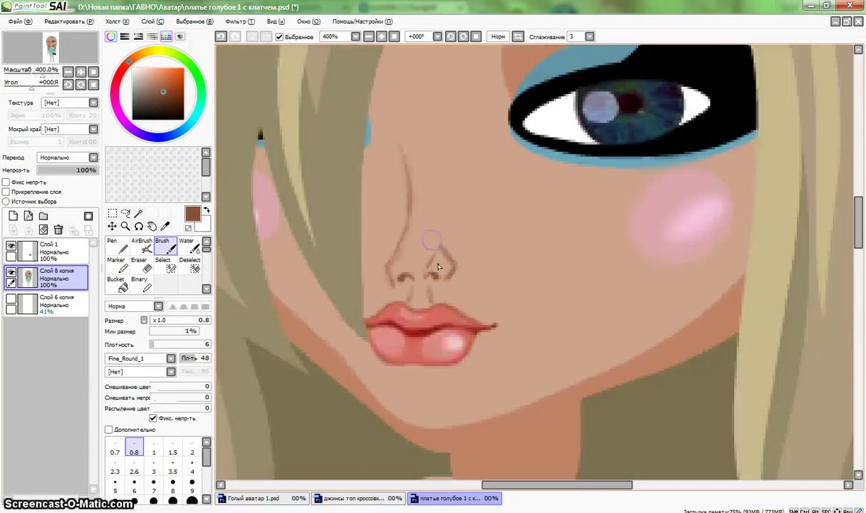
pyautogui.scroll(4, 430, 270)
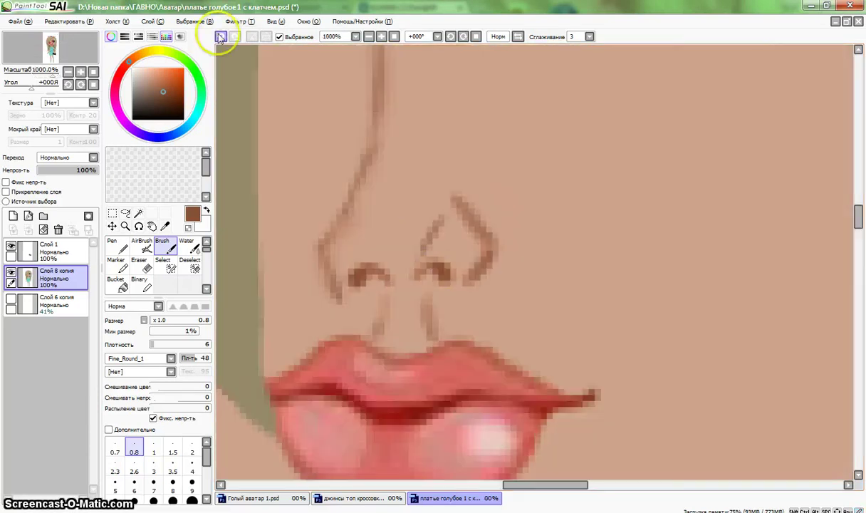
pyautogui.scroll(-6, 424, 249)
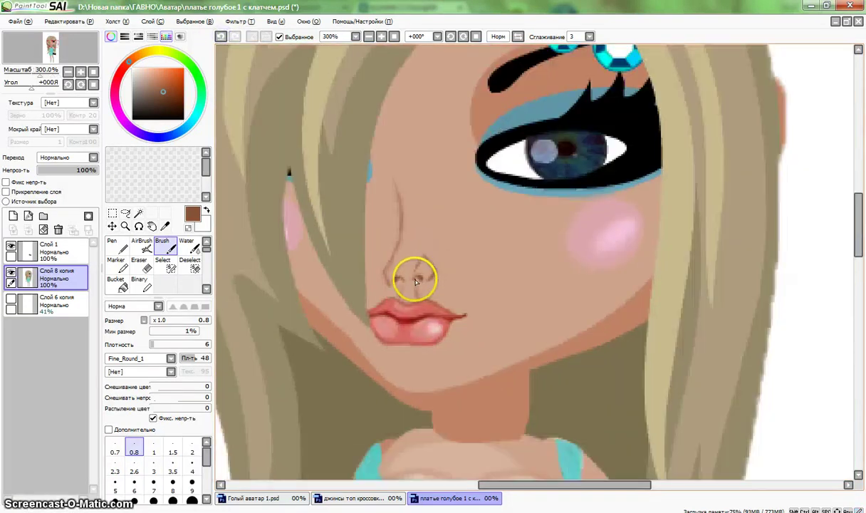
pyautogui.scroll(1, 410, 288)
pyautogui.scroll(4, 411, 288)
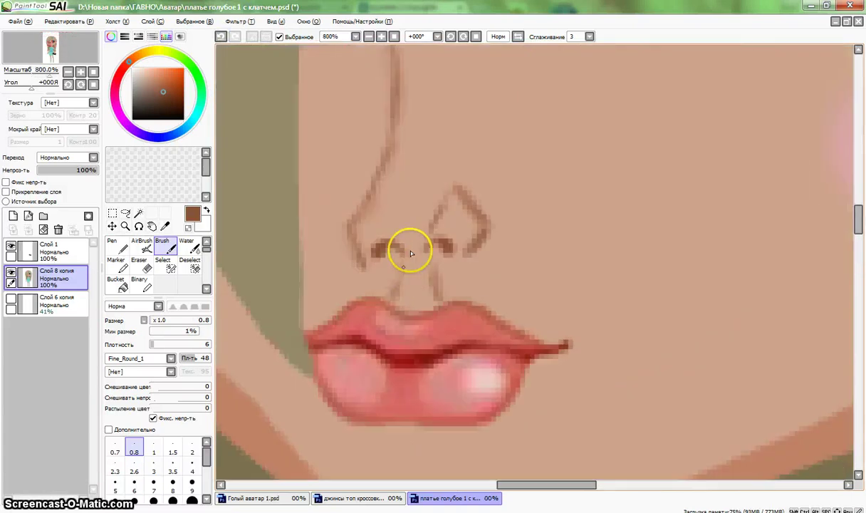
# Soften the inner line of the right wing with the Blur brush at size 3.5 and density 18
pyautogui.scroll(-2, 180, 265)
pyautogui.click(186, 265)
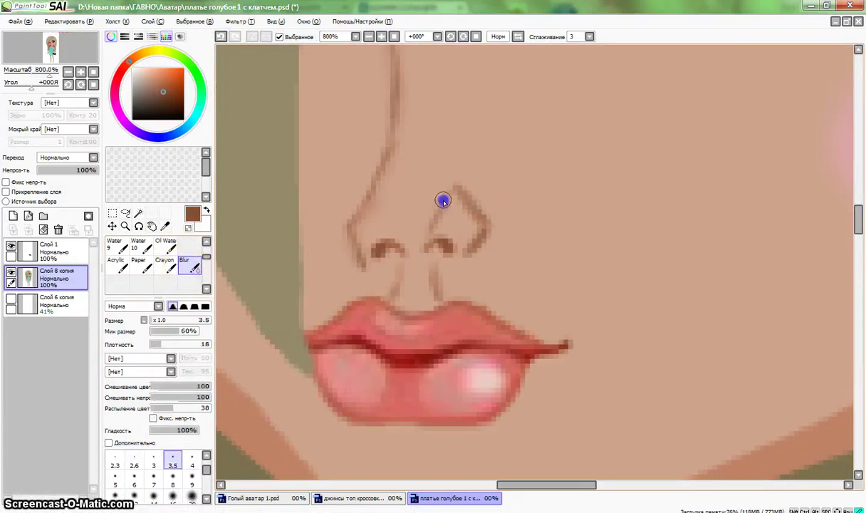
pyautogui.scroll(-3, 445, 202)
pyautogui.scroll(2, 435, 254)
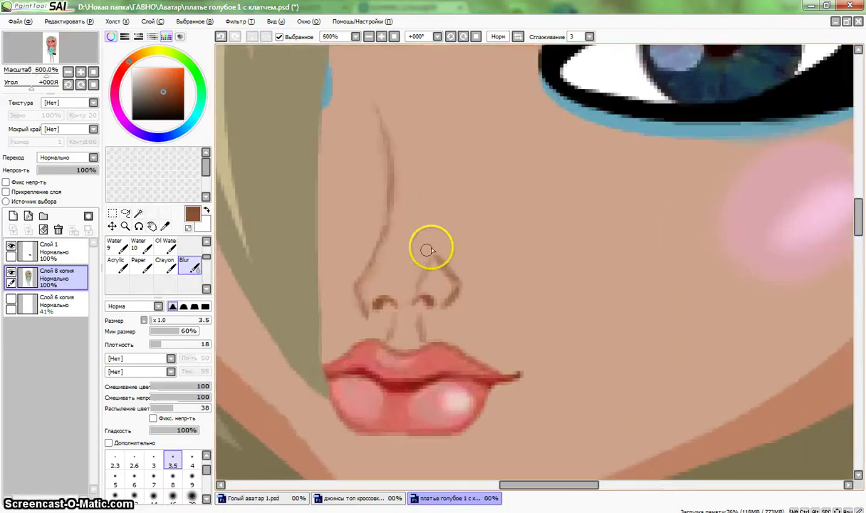
# Paint a white highlight on the tip of the nose with the Brush at size 6
pyautogui.scroll(2, 185, 263)
pyautogui.click(162, 246)
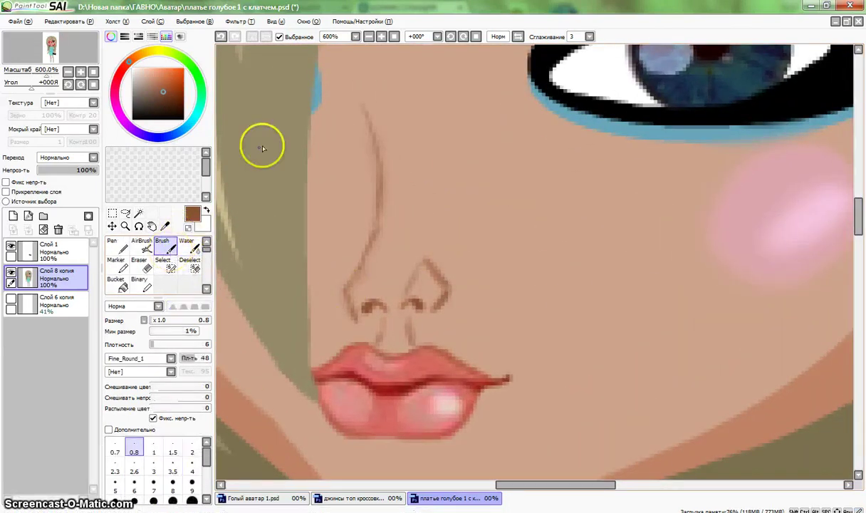
pyautogui.press('x')
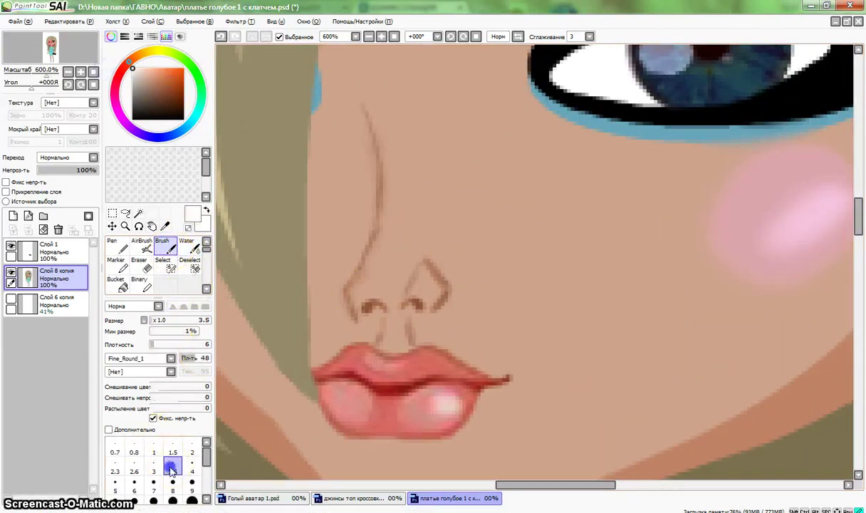
pyautogui.click(191, 482)
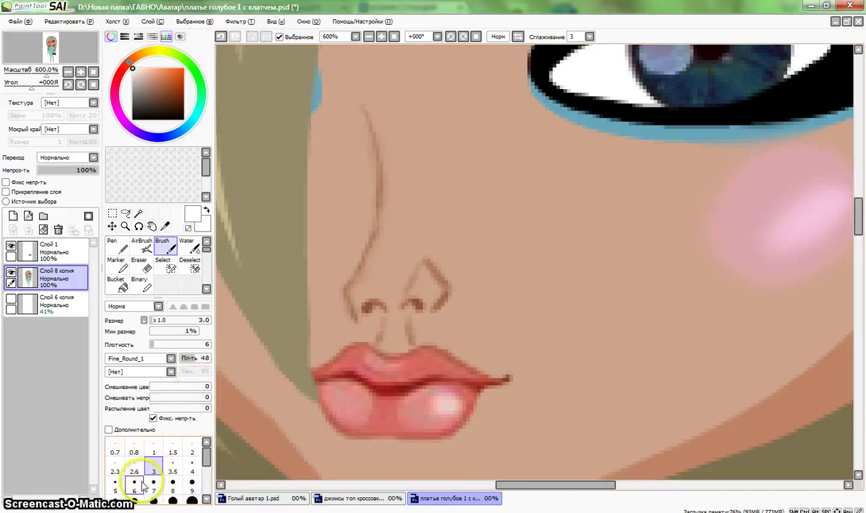
pyautogui.click(133, 483)
pyautogui.moveTo(442, 277); pyautogui.dragTo(387, 283)
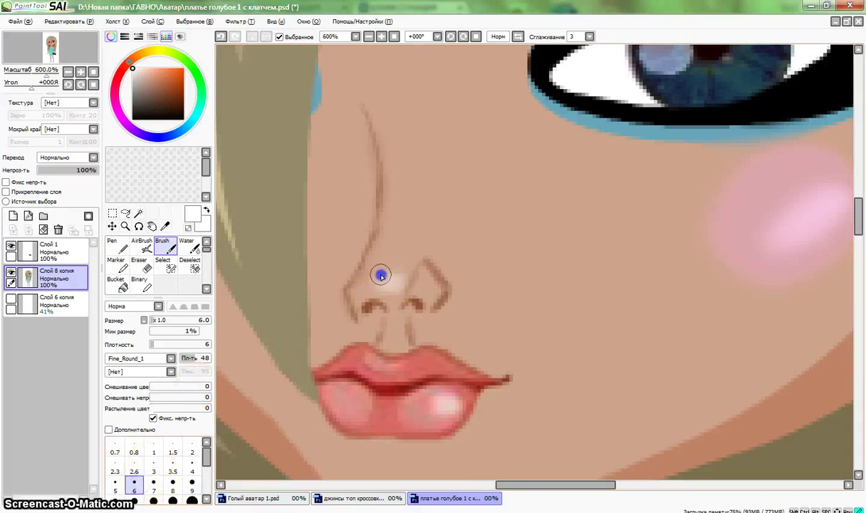
pyautogui.scroll(-5, 420, 292)
pyautogui.scroll(7, 437, 298)
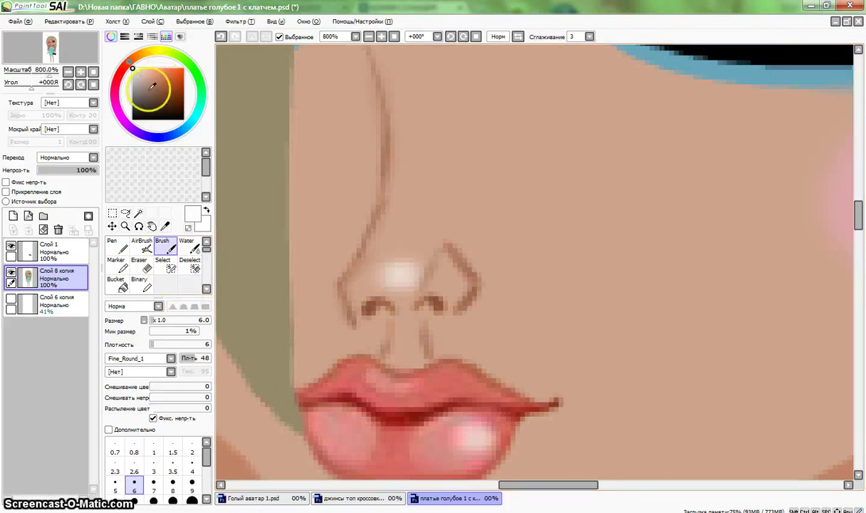
# Set the Brush to size 3 and density 3, and paint faint white highlights along the outer edges of the bridge and both wings
pyautogui.click(166, 464)
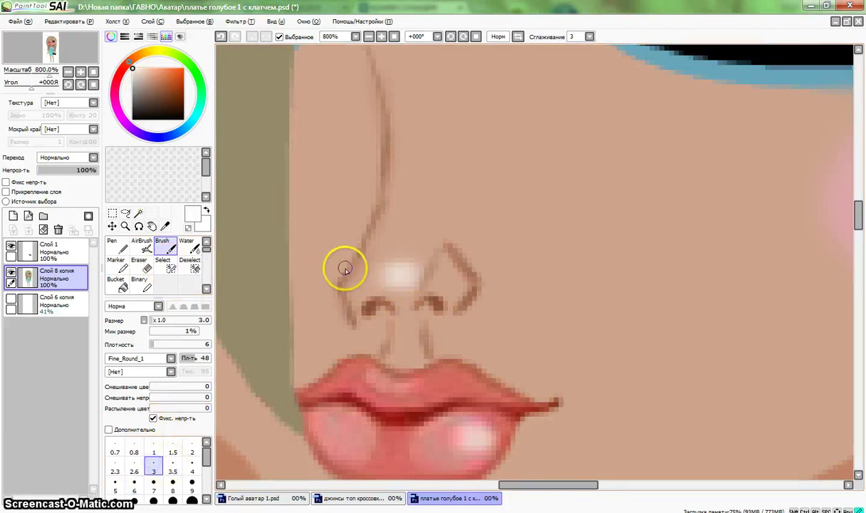
pyautogui.click(221, 37)
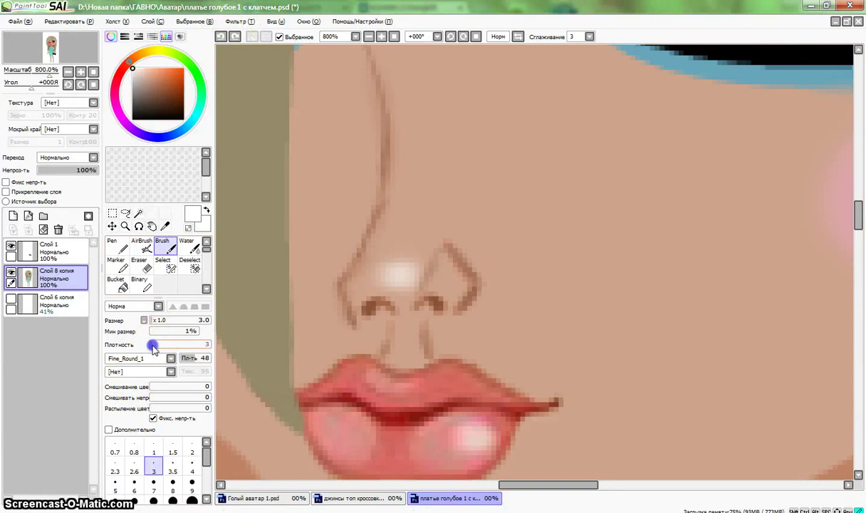
pyautogui.moveTo(340, 320); pyautogui.dragTo(337, 313)
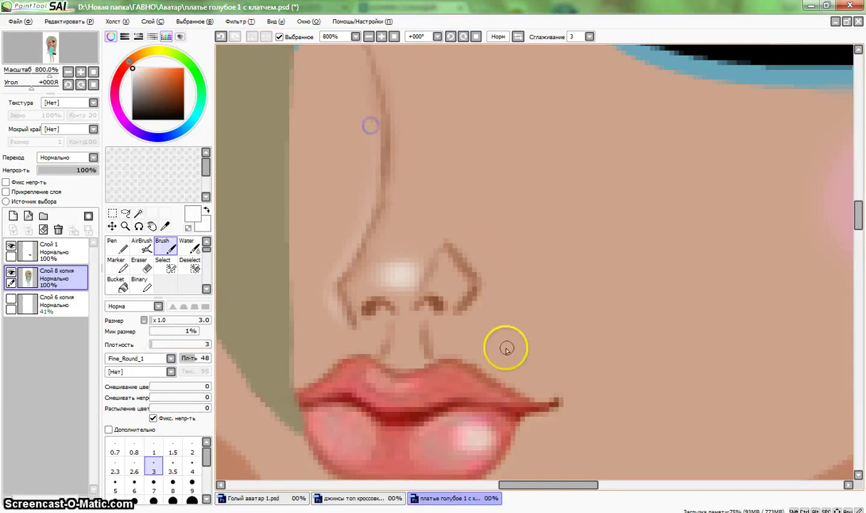
pyautogui.moveTo(466, 319); pyautogui.dragTo(486, 294)
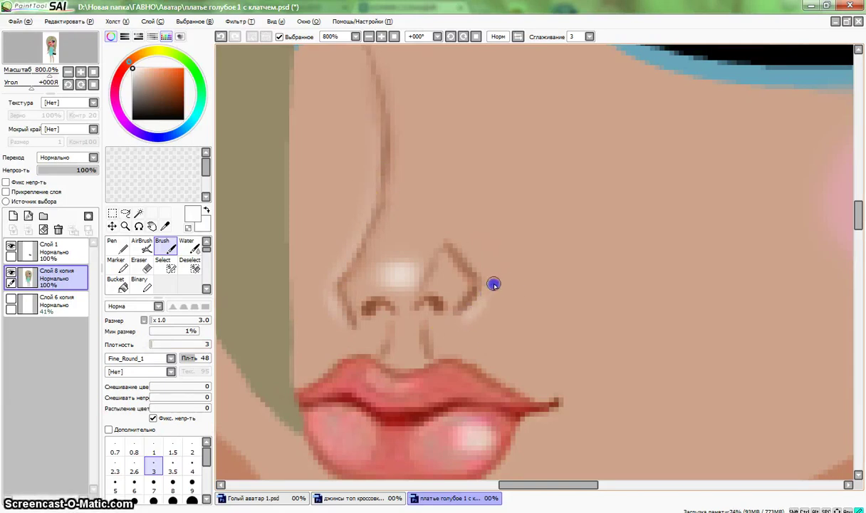
pyautogui.scroll(-4, 497, 287)
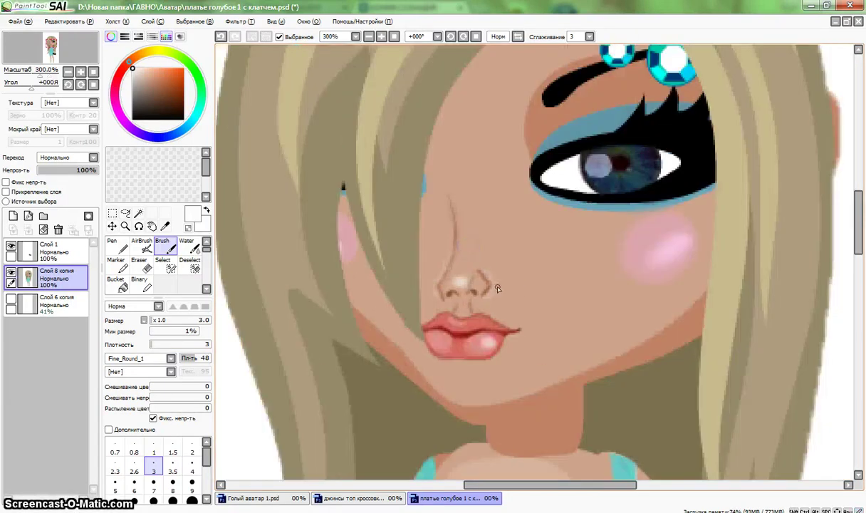
pyautogui.scroll(4, 502, 288)
# Soften the highlight around the right wing with the Blur brush at size 2.6, raising its density to 48
pyautogui.scroll(-2, 164, 267)
pyautogui.click(189, 283)
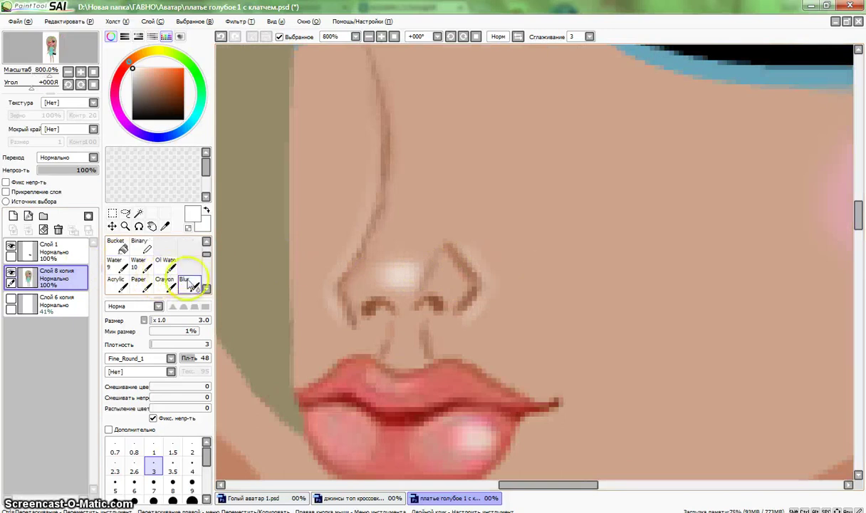
pyautogui.click(139, 460)
pyautogui.moveTo(448, 247); pyautogui.dragTo(487, 297)
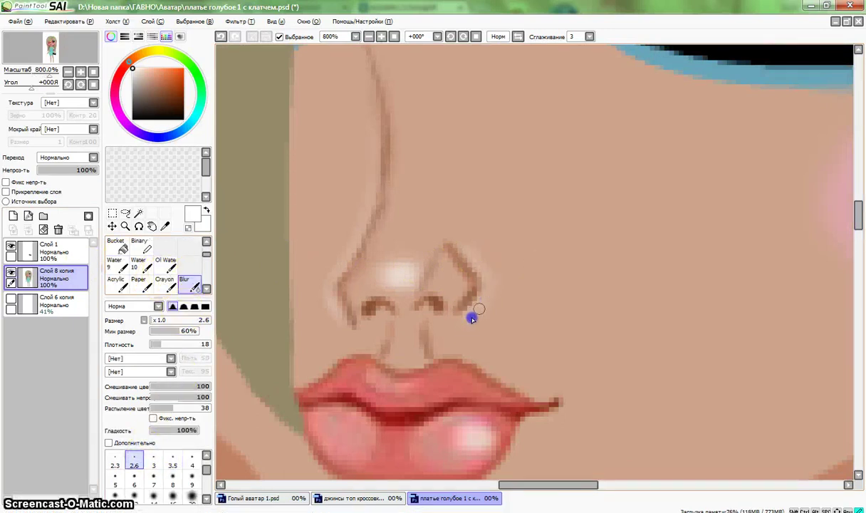
pyautogui.moveTo(493, 302)
pyautogui.mouseDown()
pyautogui.moveTo(494, 276)
pyautogui.moveTo(502, 283)
pyautogui.moveTo(458, 336)
pyautogui.moveTo(492, 299)
pyautogui.mouseUp()
pyautogui.click(178, 345)
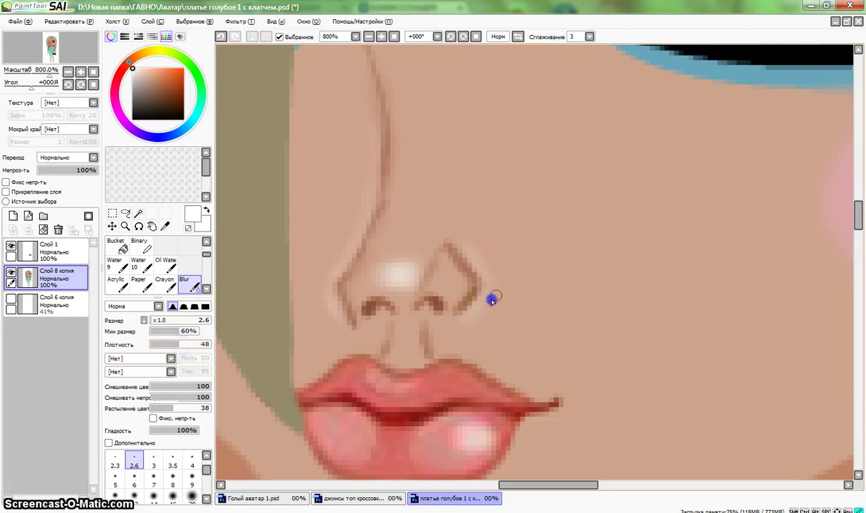
# Soften the white highlights along the outer edges of both nose wings with the Blur brush, raising its density to 81
pyautogui.moveTo(463, 245)
pyautogui.mouseDown()
pyautogui.moveTo(499, 289)
pyautogui.moveTo(489, 314)
pyautogui.mouseUp()
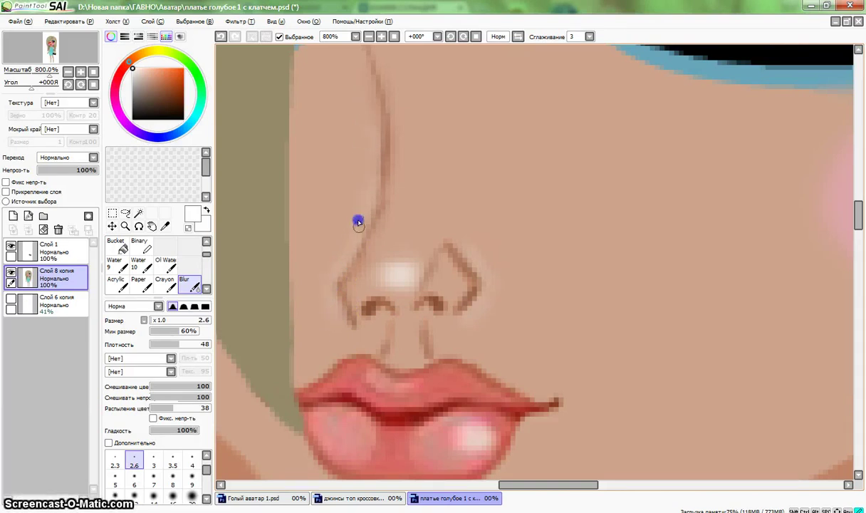
pyautogui.scroll(-4, 329, 312)
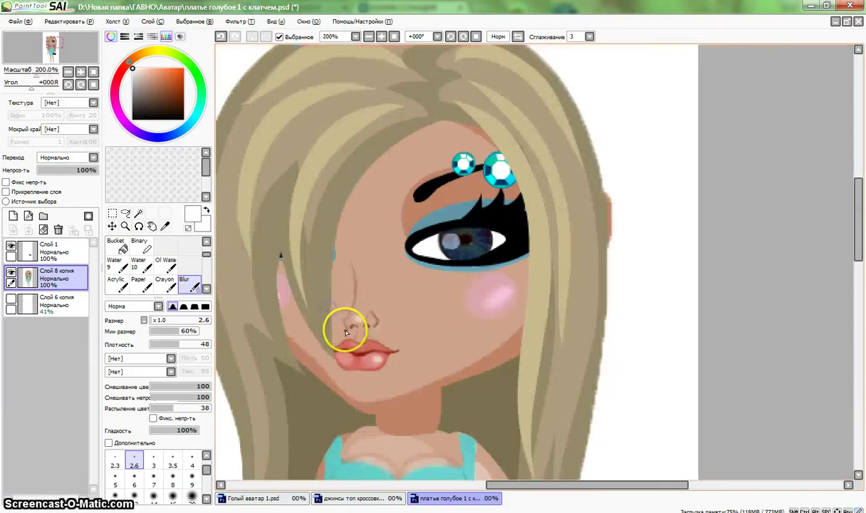
pyautogui.scroll(5, 344, 329)
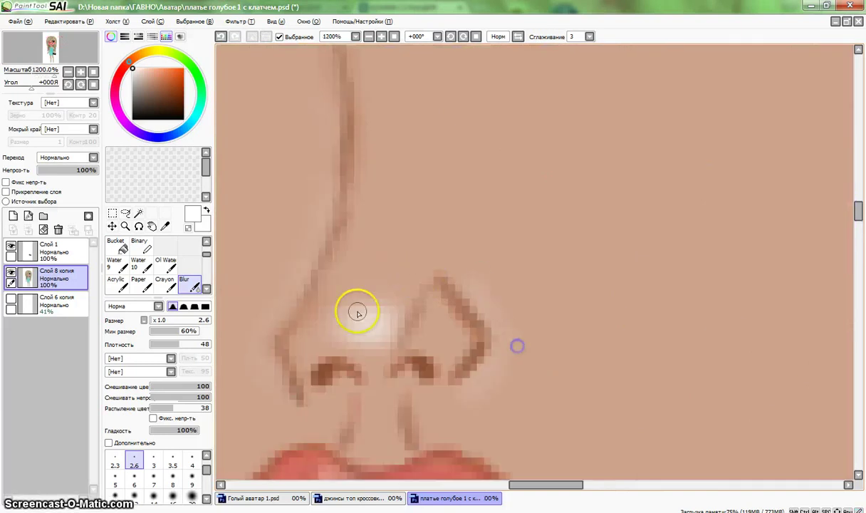
pyautogui.click(198, 344)
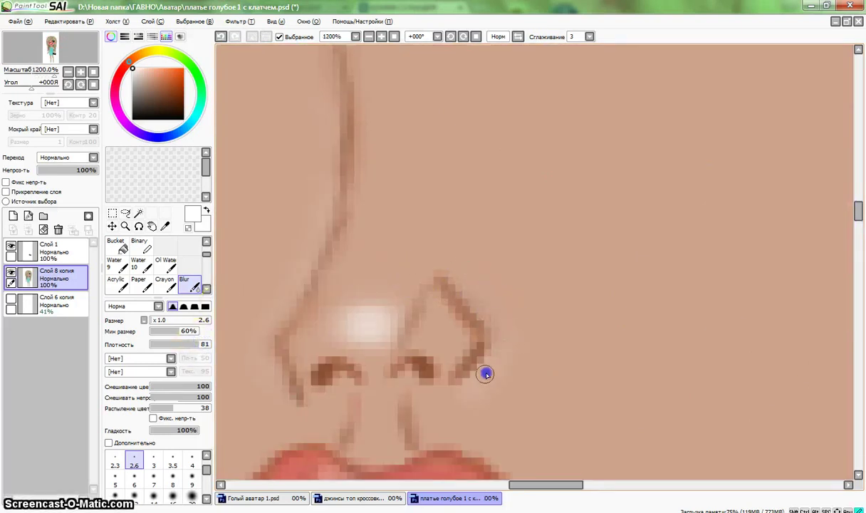
pyautogui.scroll(-4, 508, 340)
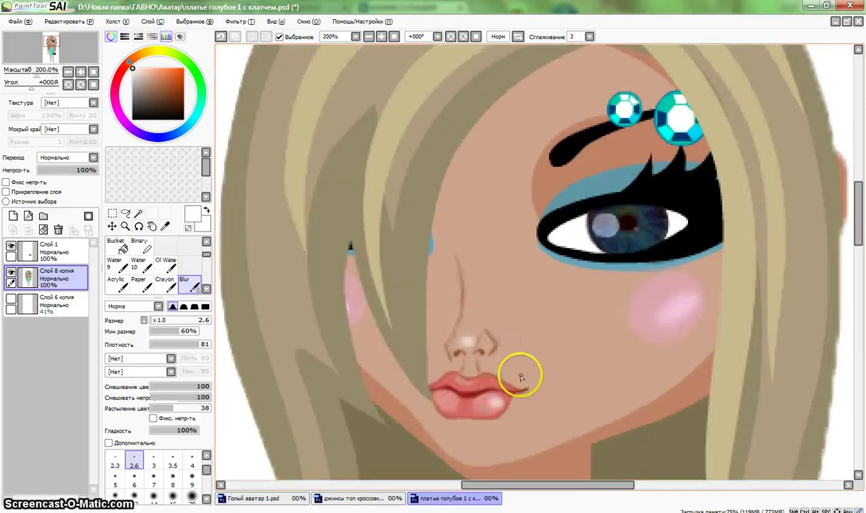
pyautogui.scroll(3, 518, 367)
pyautogui.scroll(2, 428, 348)
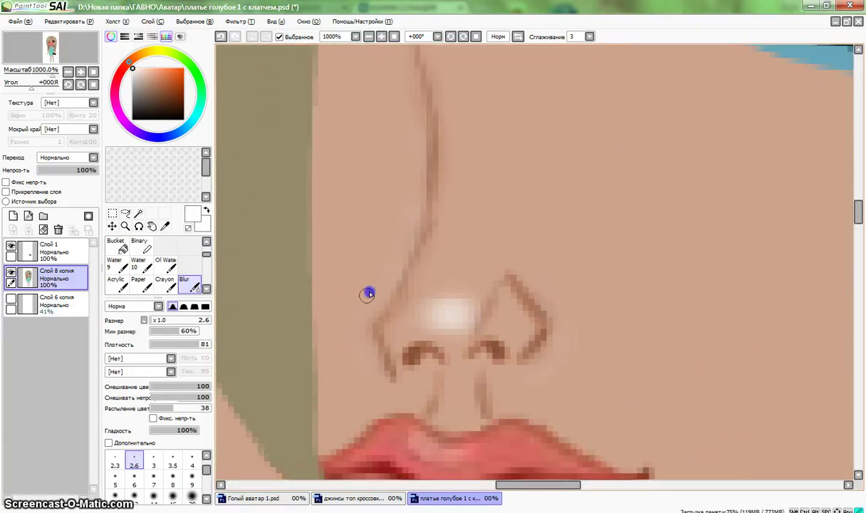
pyautogui.scroll(-5, 388, 232)
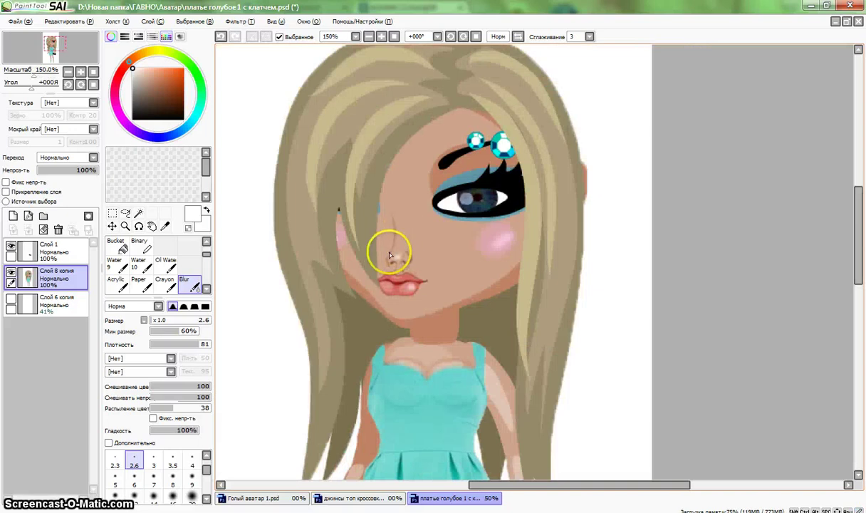
# Blend the white highlight on the tip of the nose into the skin with the Blur brush at size 4
pyautogui.scroll(5, 388, 254)
pyautogui.click(191, 462)
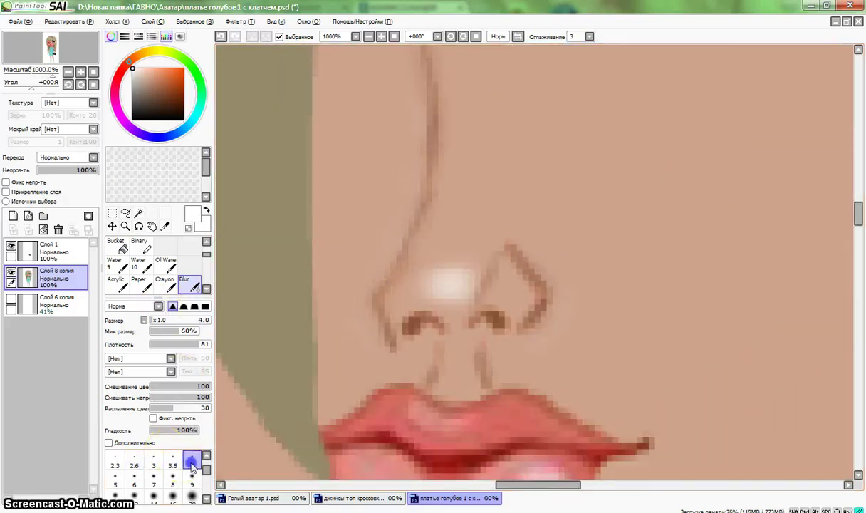
pyautogui.moveTo(417, 288)
pyautogui.mouseDown()
pyautogui.moveTo(465, 288)
pyautogui.moveTo(430, 296)
pyautogui.mouseUp()
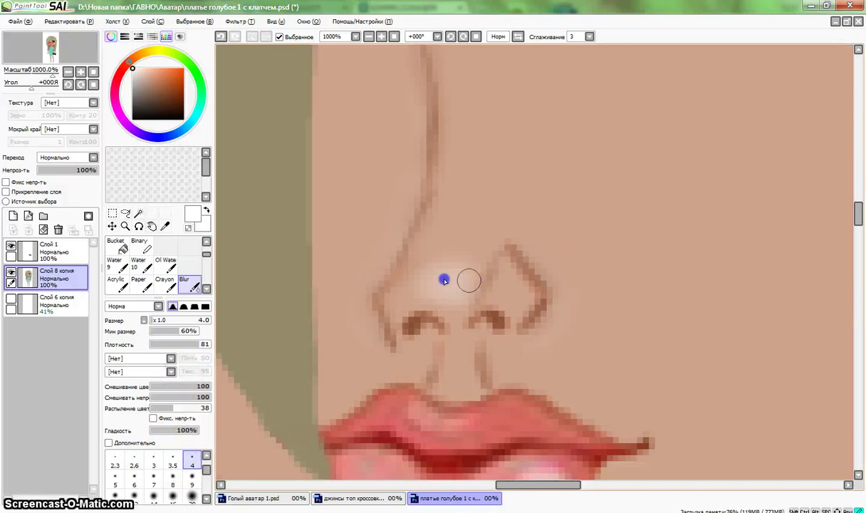
pyautogui.scroll(-5, 434, 275)
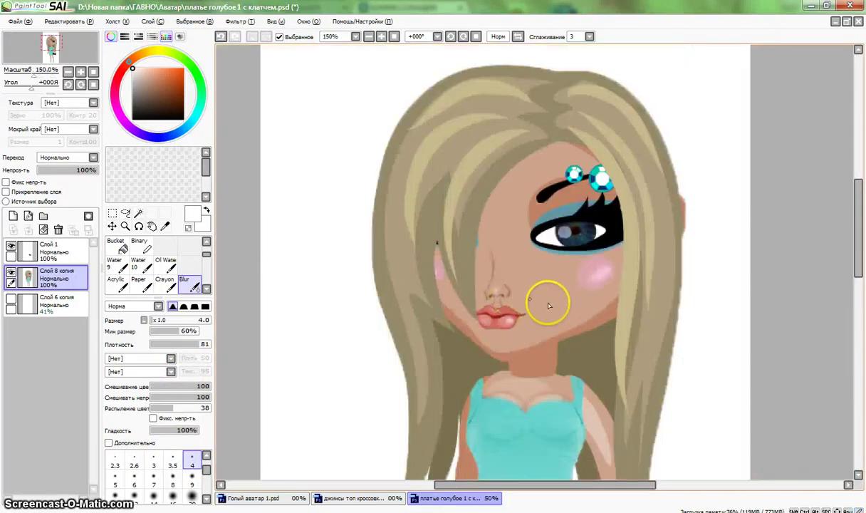
pyautogui.scroll(5, 547, 305)
pyautogui.scroll(1, 384, 341)
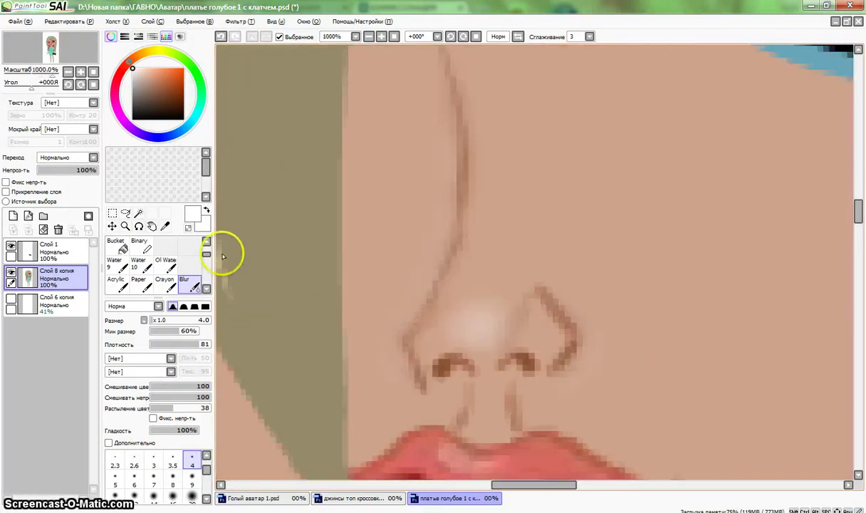
# Sample the brown of the right nostril and retouch the lower bridge line with the Brush at size 0.8
pyautogui.click(164, 225)
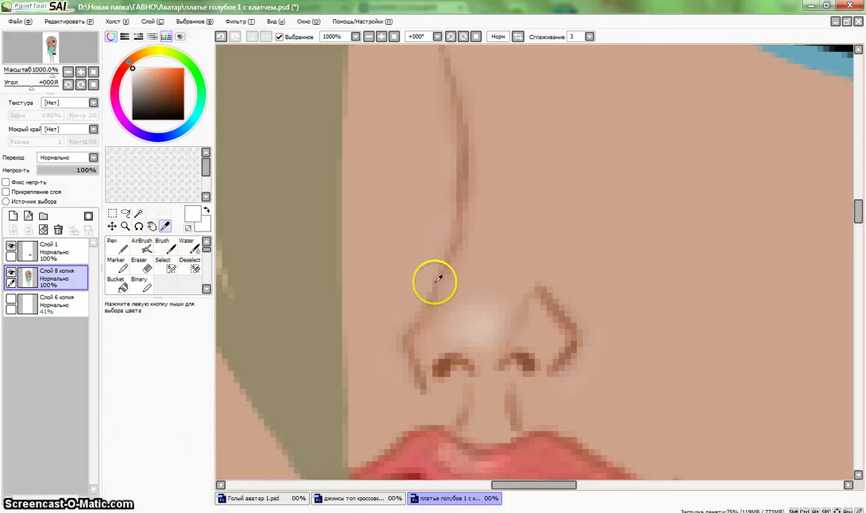
pyautogui.click(530, 361)
pyautogui.click(162, 245)
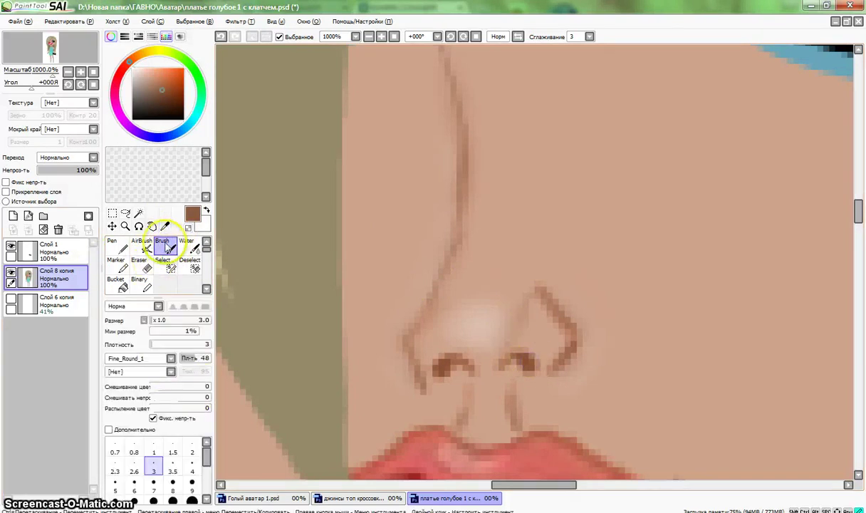
pyautogui.click(134, 447)
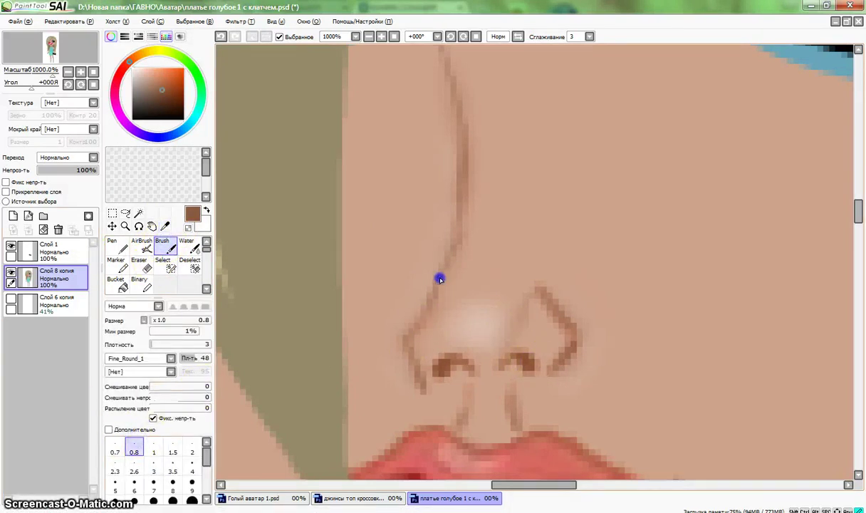
pyautogui.scroll(-5, 408, 347)
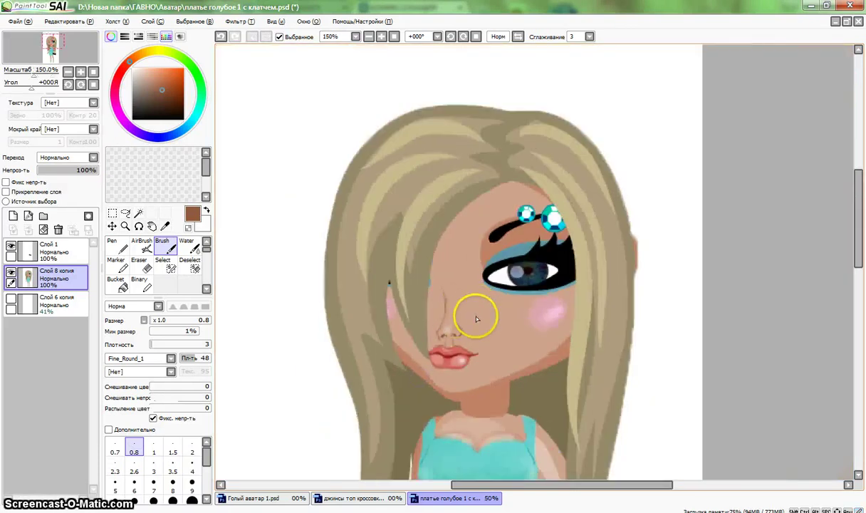
pyautogui.scroll(4, 450, 330)
pyautogui.scroll(-4, 463, 356)
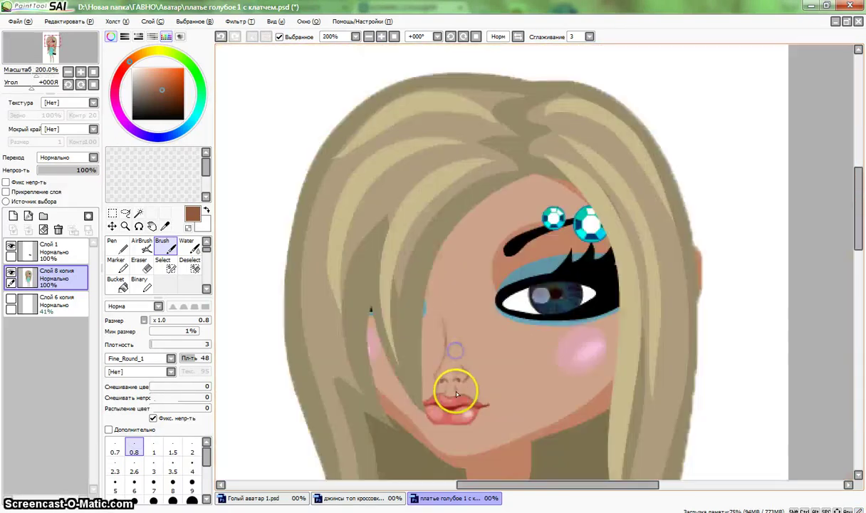
pyautogui.scroll(6, 456, 385)
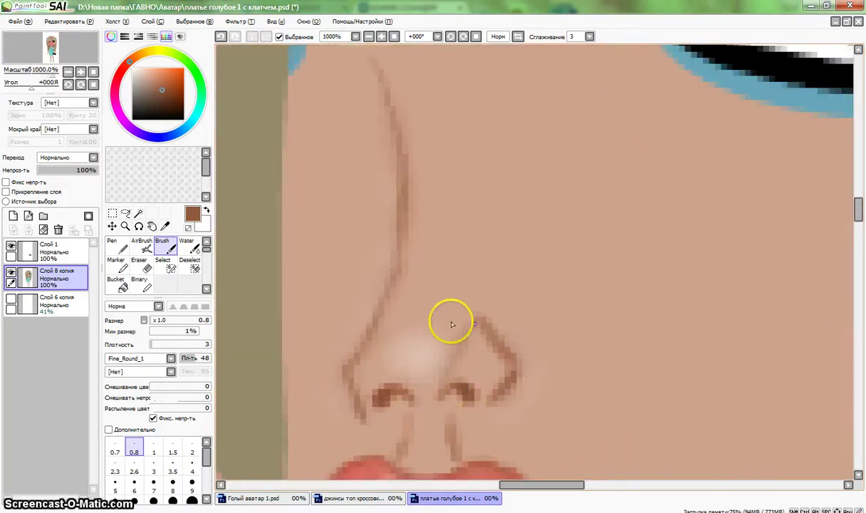
pyautogui.scroll(-3, 174, 271)
pyautogui.scroll(3, 189, 265)
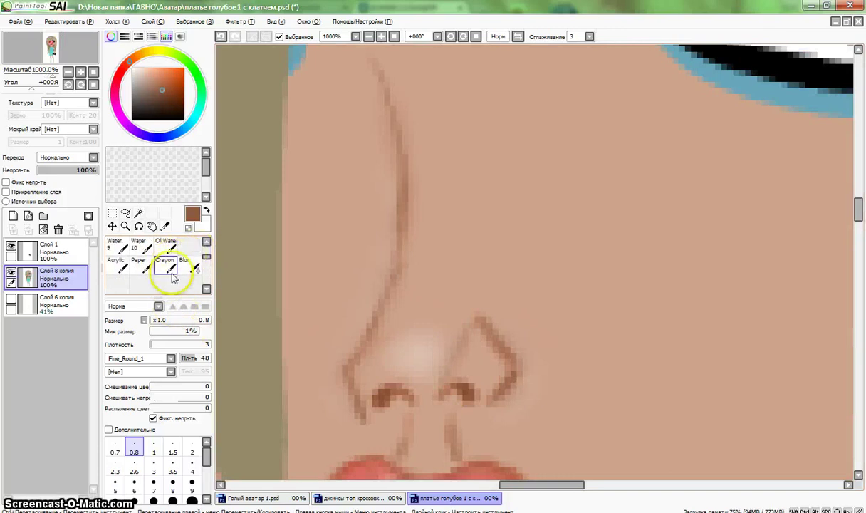
# Try shading outside the left wing and lower bridge with a darker brown Brush at size 3.5, and undo the shading
pyautogui.click(162, 247)
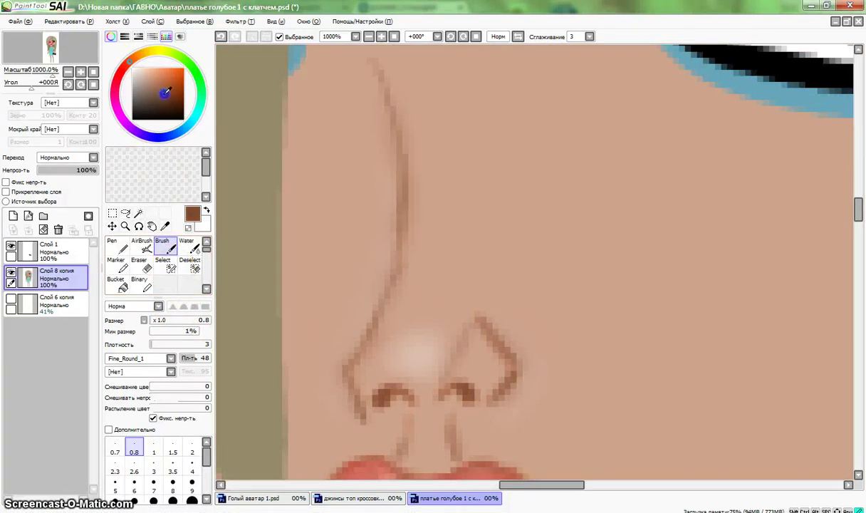
pyautogui.click(173, 470)
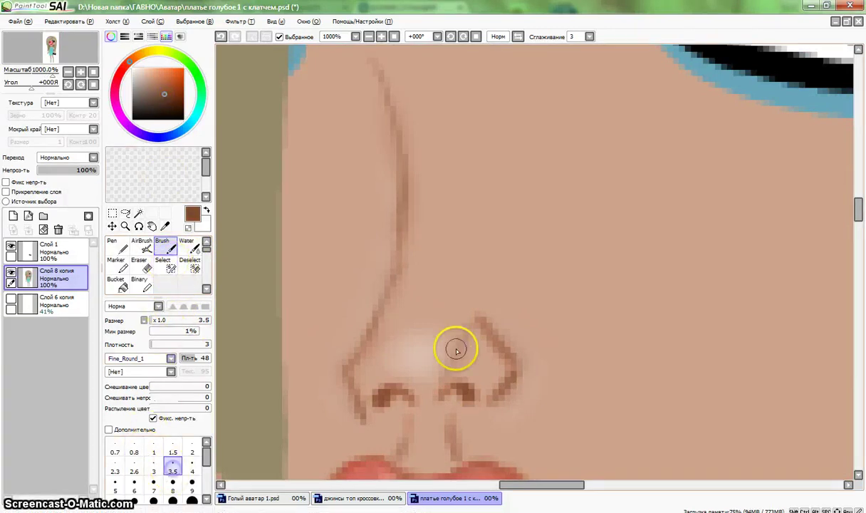
pyautogui.moveTo(343, 351); pyautogui.dragTo(392, 255)
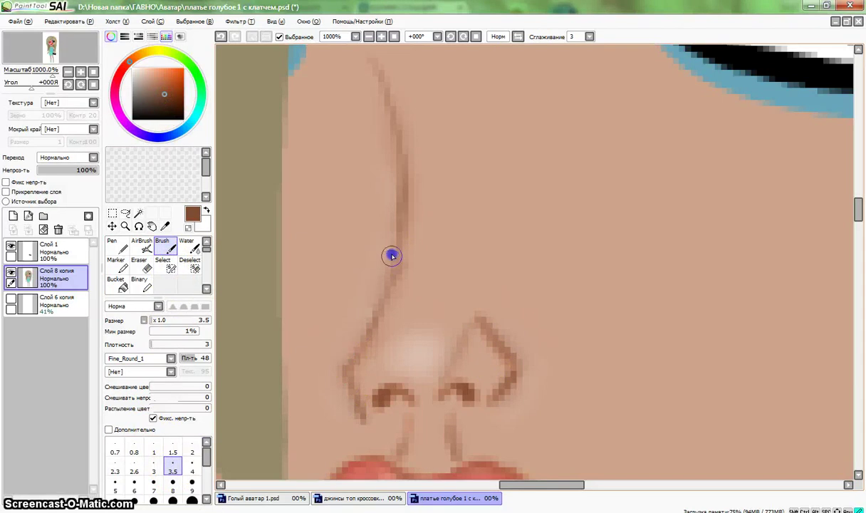
pyautogui.moveTo(348, 353)
pyautogui.mouseDown()
pyautogui.moveTo(338, 361)
pyautogui.moveTo(349, 420)
pyautogui.mouseUp()
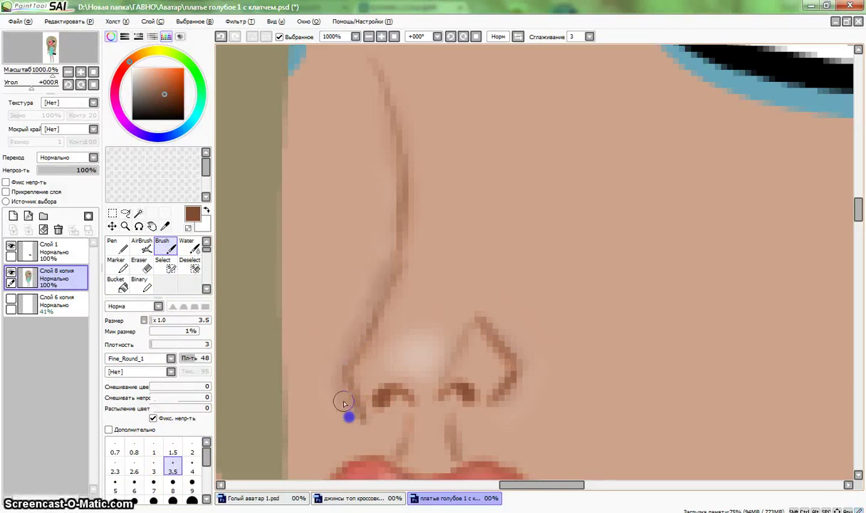
pyautogui.scroll(-5, 343, 403)
pyautogui.scroll(3, 346, 400)
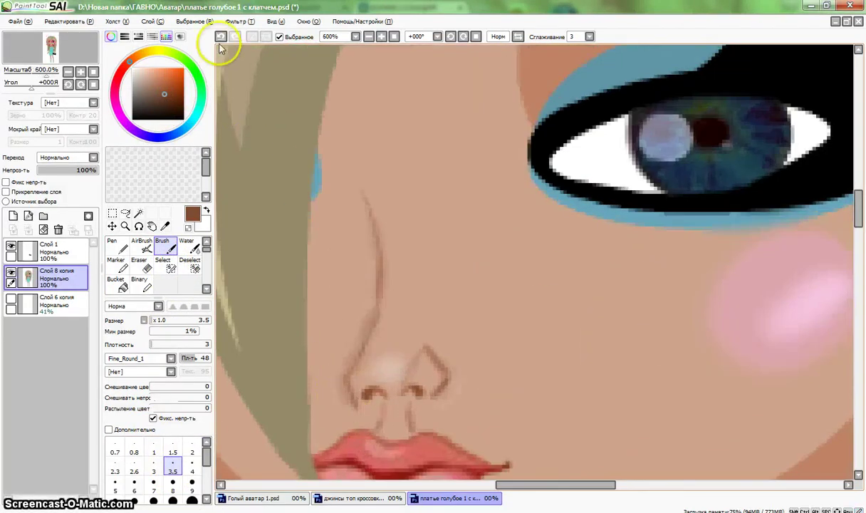
pyautogui.click(222, 37)
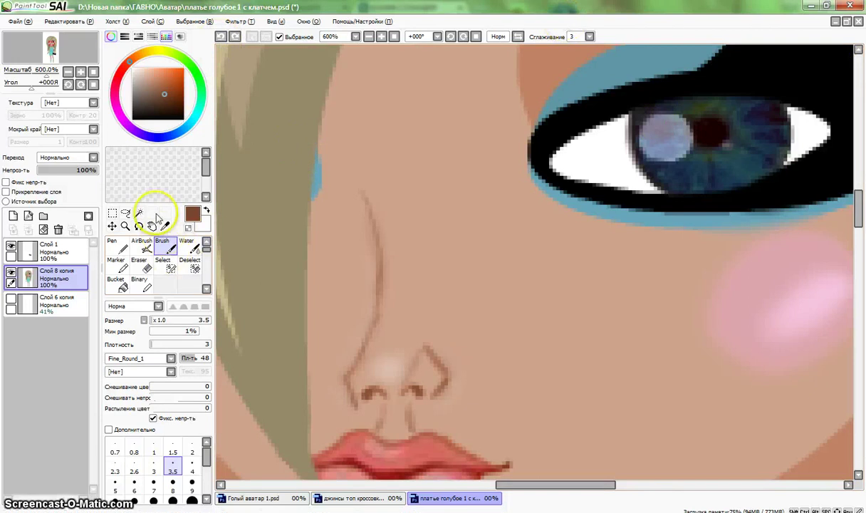
# Shade the inner sides of both nose wings in faint brown with the Brush at size 2.6
pyautogui.click(134, 468)
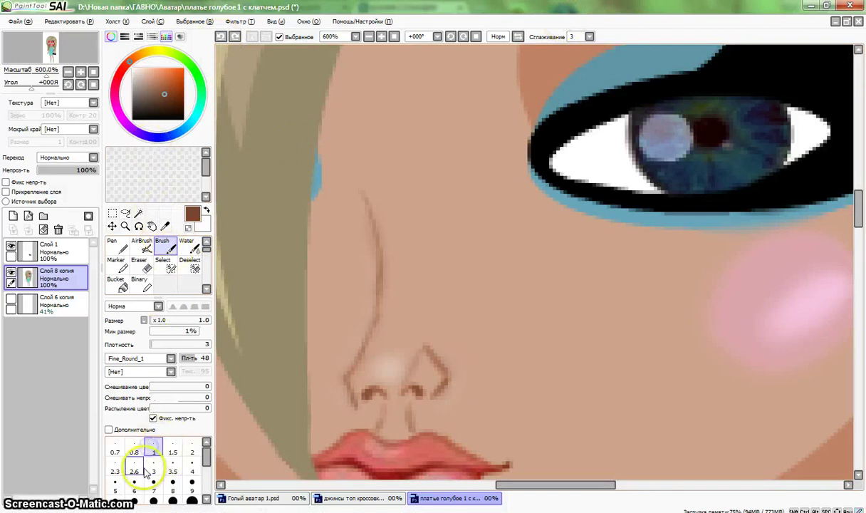
pyautogui.moveTo(364, 326)
pyautogui.mouseDown()
pyautogui.moveTo(344, 381)
pyautogui.moveTo(354, 383)
pyautogui.mouseUp()
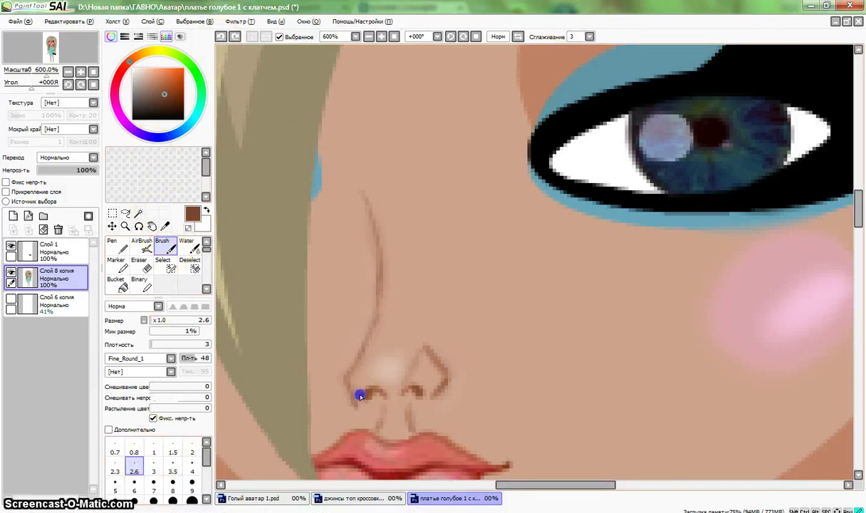
pyautogui.moveTo(425, 389); pyautogui.dragTo(441, 376)
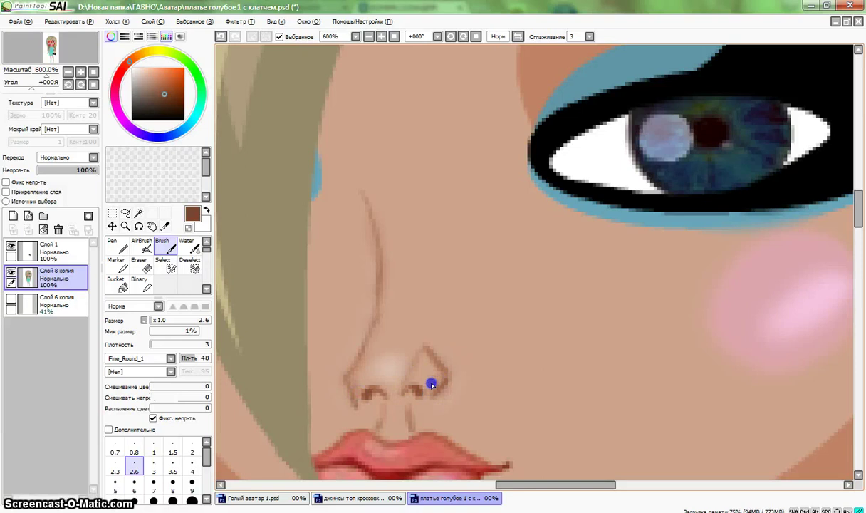
pyautogui.scroll(-3, 533, 321)
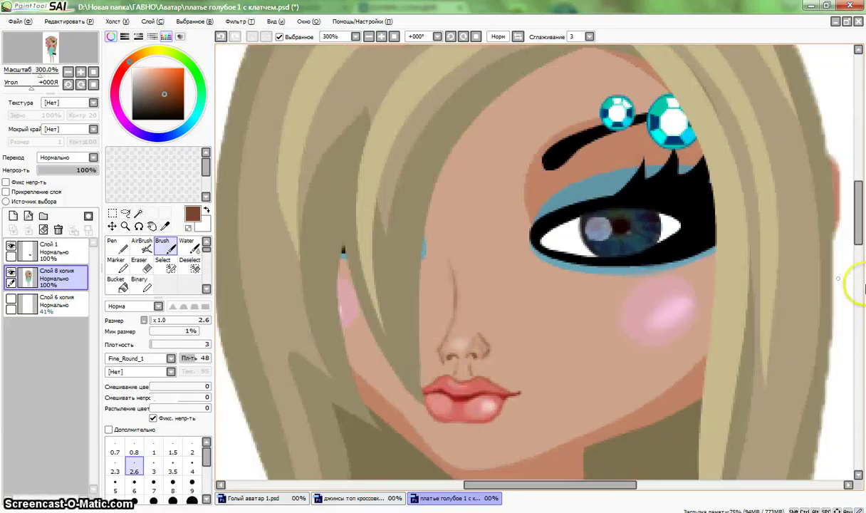
# Paint faint brown shading on the inner side of the bridge, running down towards the tip of the nose
pyautogui.scroll(3, 584, 326)
pyautogui.moveTo(333, 221)
pyautogui.mouseDown()
pyautogui.moveTo(331, 329)
pyautogui.moveTo(333, 307)
pyautogui.mouseUp()
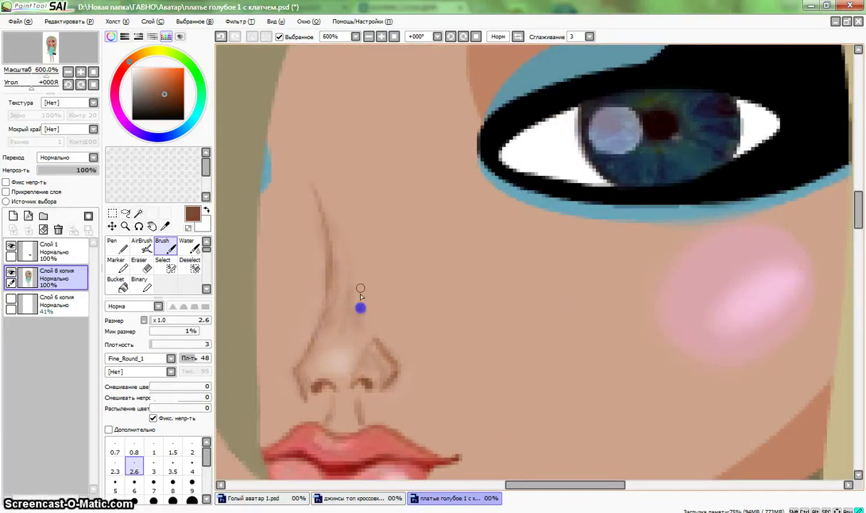
pyautogui.scroll(-4, 361, 292)
pyautogui.scroll(4, 368, 300)
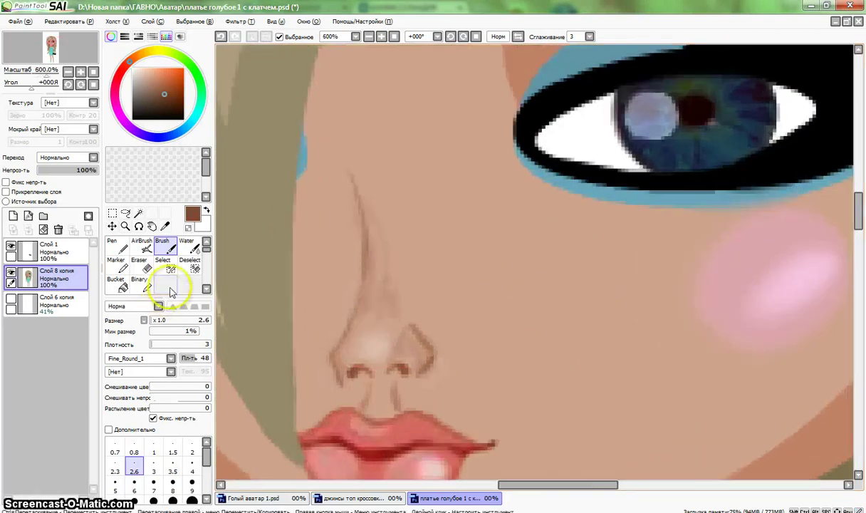
# Soften the brown shading beside the bridge and inside the right wing with the Blur brush at size 4 and density 81
pyautogui.scroll(-3, 170, 290)
pyautogui.click(189, 265)
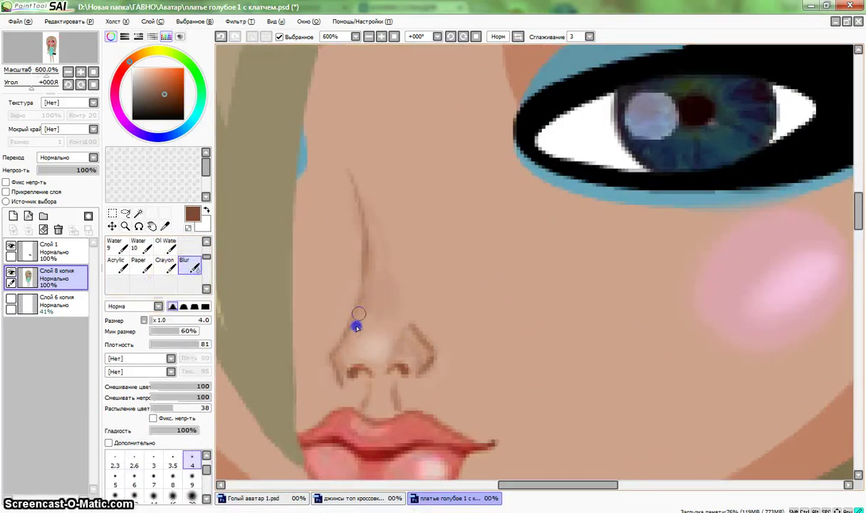
pyautogui.moveTo(376, 232)
pyautogui.mouseDown()
pyautogui.moveTo(374, 280)
pyautogui.moveTo(383, 265)
pyautogui.moveTo(378, 212)
pyautogui.moveTo(376, 284)
pyautogui.moveTo(382, 241)
pyautogui.moveTo(402, 301)
pyautogui.mouseUp()
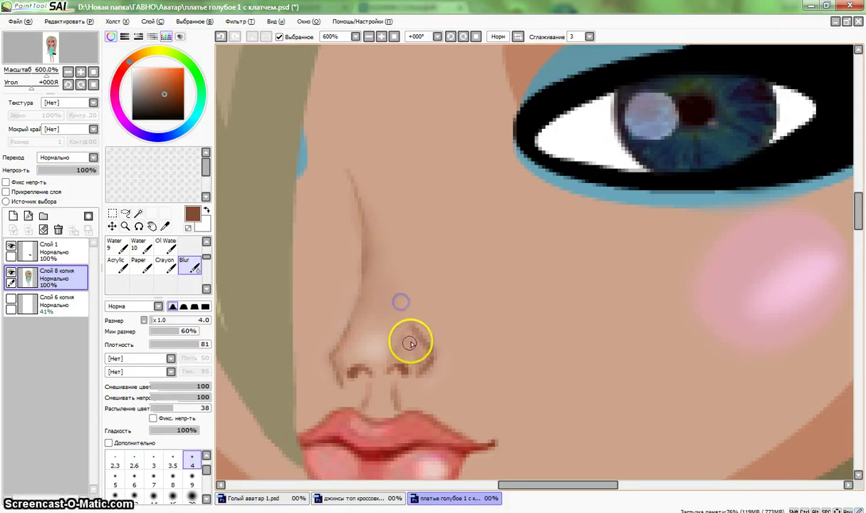
pyautogui.click(410, 339)
pyautogui.scroll(-3, 408, 346)
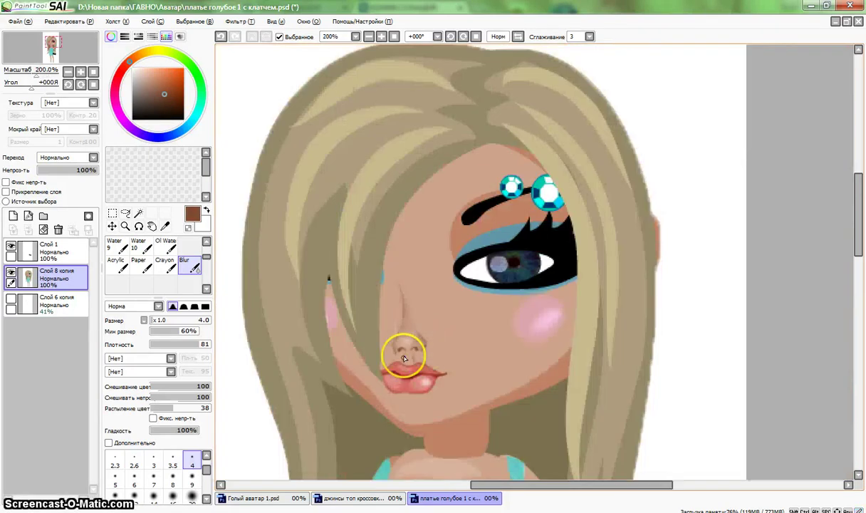
pyautogui.scroll(-1, 403, 361)
# Blur the lower end of the left wing's line beside the nostril
pyautogui.scroll(2, 402, 367)
pyautogui.scroll(4, 402, 368)
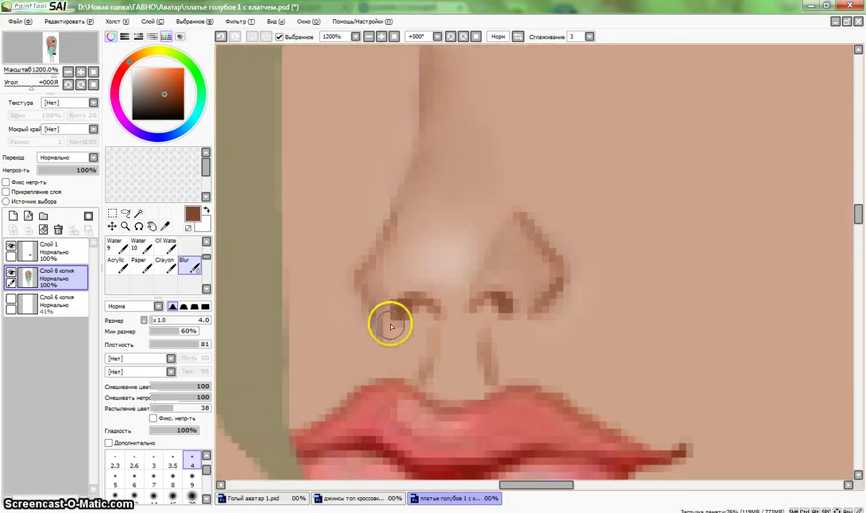
pyautogui.moveTo(374, 317); pyautogui.dragTo(380, 329)
pyautogui.scroll(-5, 384, 341)
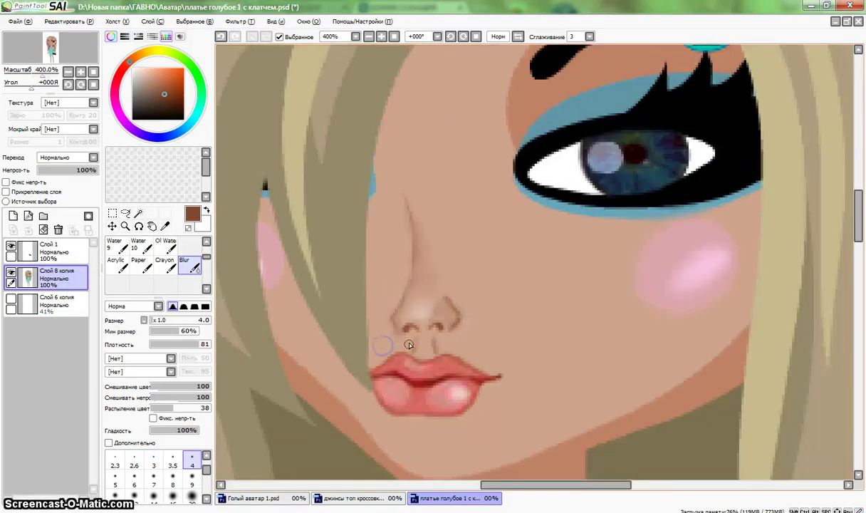
# Examine the shaded nose in proportion to the face and the whole avatar
pyautogui.moveTo(852, 231); pyautogui.dragTo(856, 250)
pyautogui.scroll(1, 588, 282)
pyautogui.scroll(-3, 537, 278)
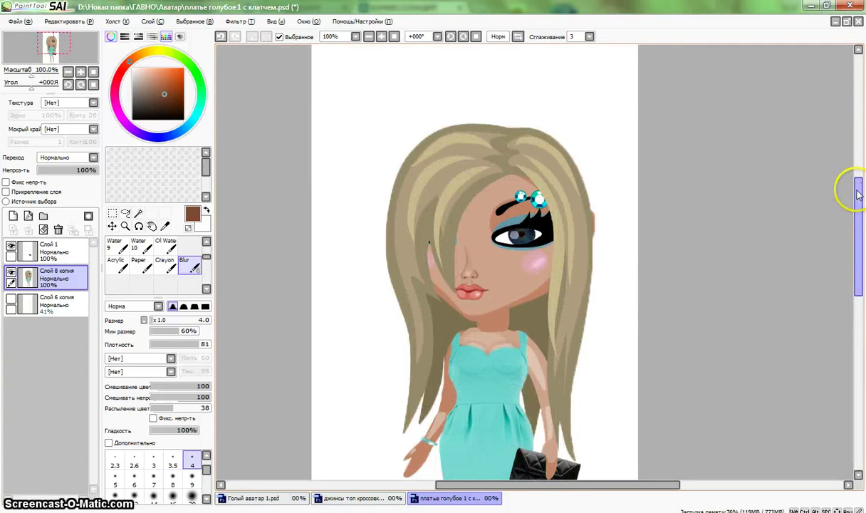
pyautogui.moveTo(852, 186); pyautogui.dragTo(853, 206)
pyautogui.scroll(-1, 618, 263)
pyautogui.scroll(-1, 615, 262)
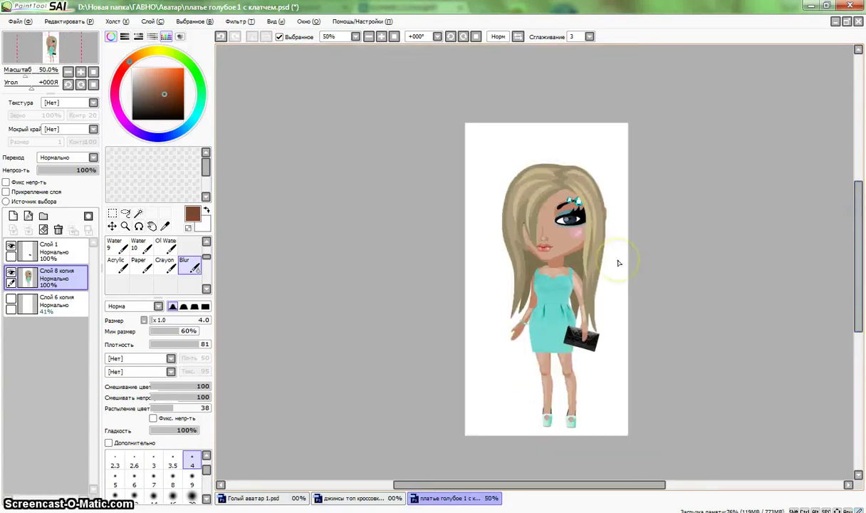
pyautogui.scroll(5, 615, 261)
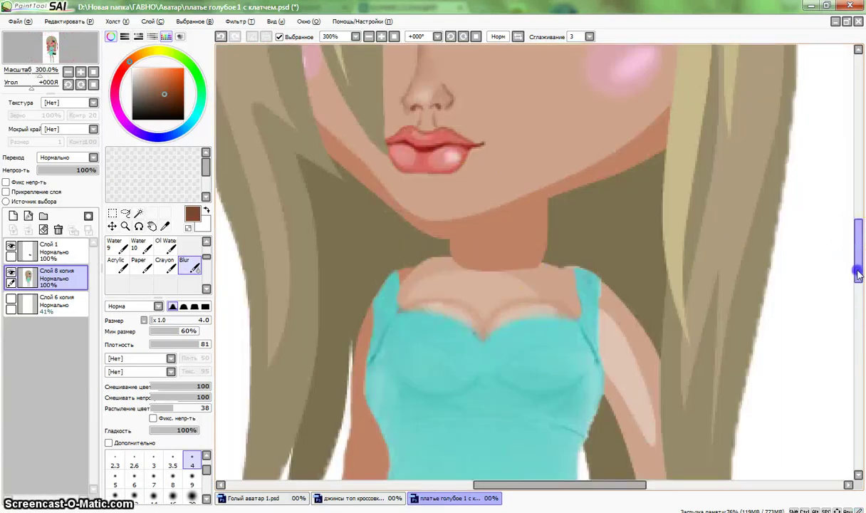
# Paint faint white highlights around the nose wings and along the bridge with the Brush at size 2.6
pyautogui.moveTo(858, 276); pyautogui.dragTo(858, 243)
pyautogui.scroll(3, 413, 281)
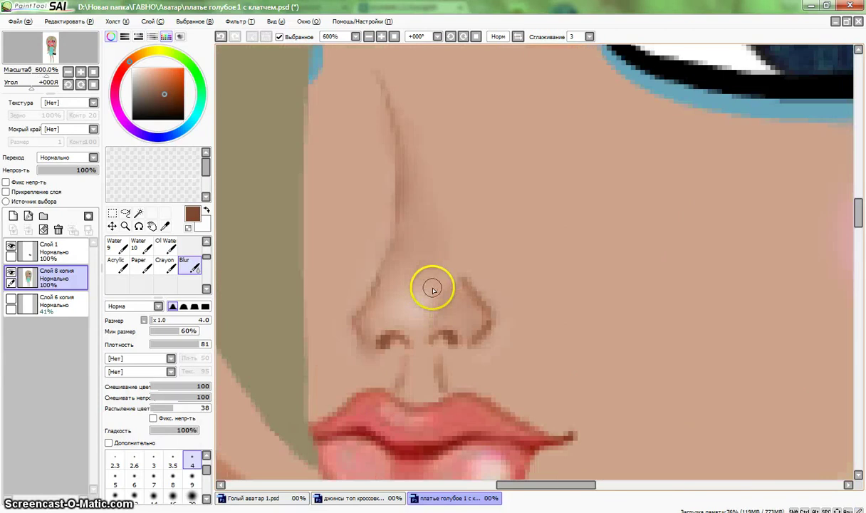
pyautogui.click(143, 81)
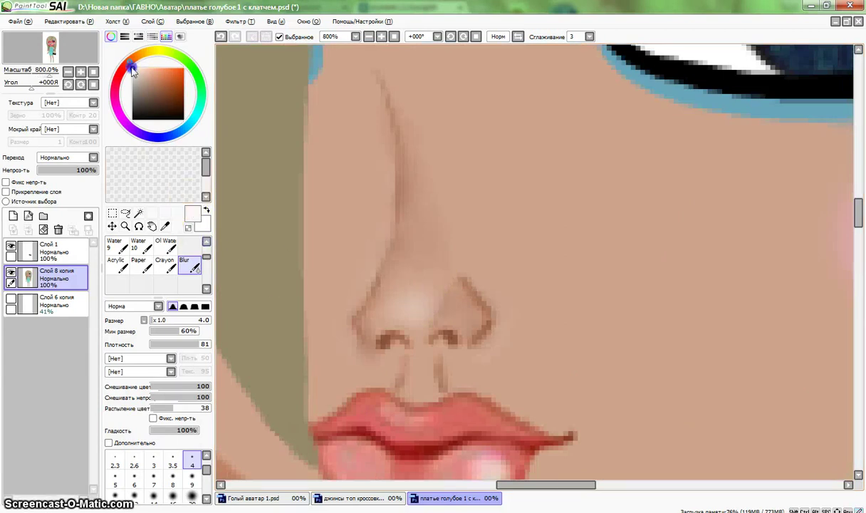
pyautogui.scroll(3, 141, 249)
pyautogui.click(162, 246)
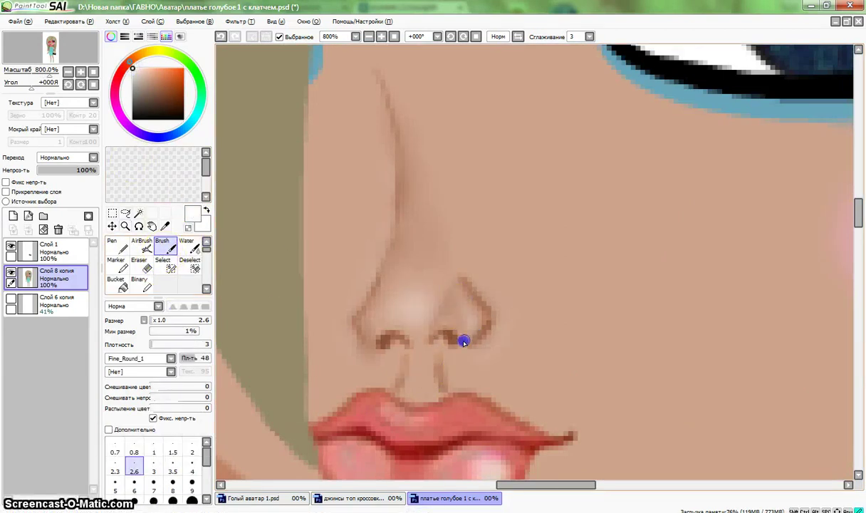
pyautogui.scroll(-5, 448, 312)
pyautogui.scroll(6, 449, 310)
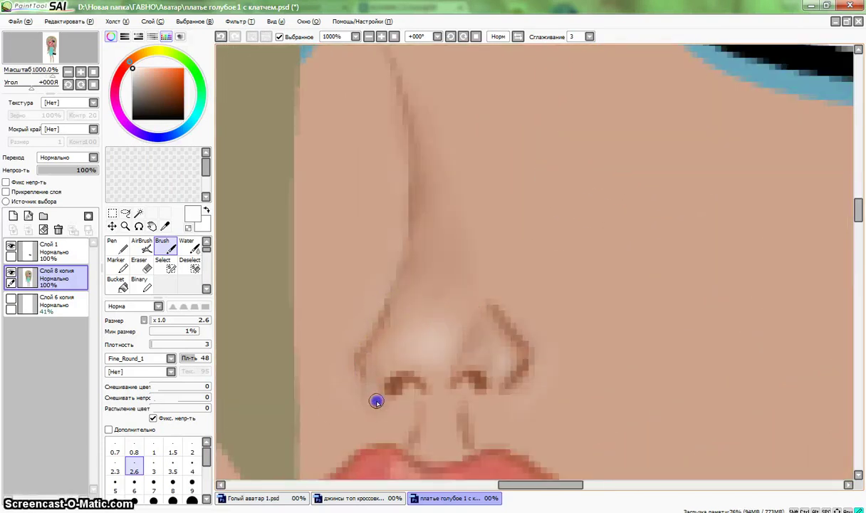
pyautogui.moveTo(435, 222)
pyautogui.mouseDown()
pyautogui.moveTo(455, 262)
pyautogui.moveTo(425, 116)
pyautogui.mouseUp()
# Soften the highlights beside the bridge, on the tip and by the left wing with the Blur brush at size 8
pyautogui.scroll(-6, 527, 314)
pyautogui.scroll(3, 556, 276)
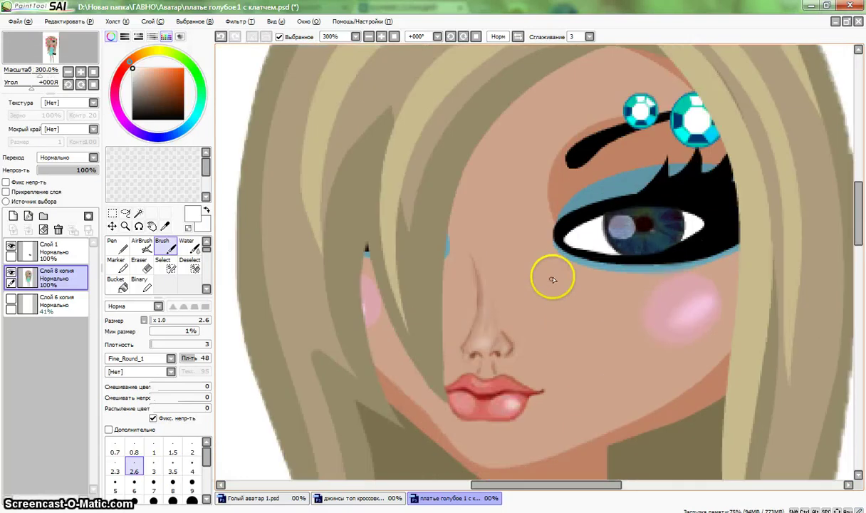
pyautogui.scroll(-2, 188, 279)
pyautogui.click(191, 281)
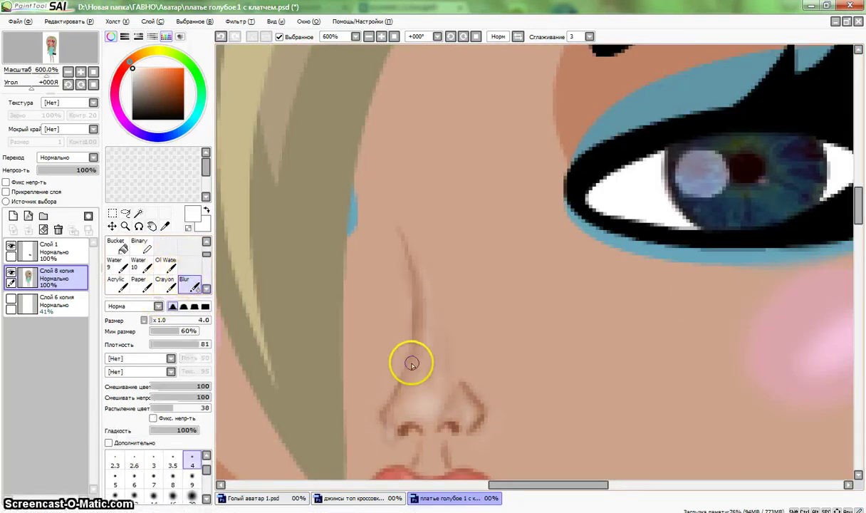
pyautogui.click(173, 475)
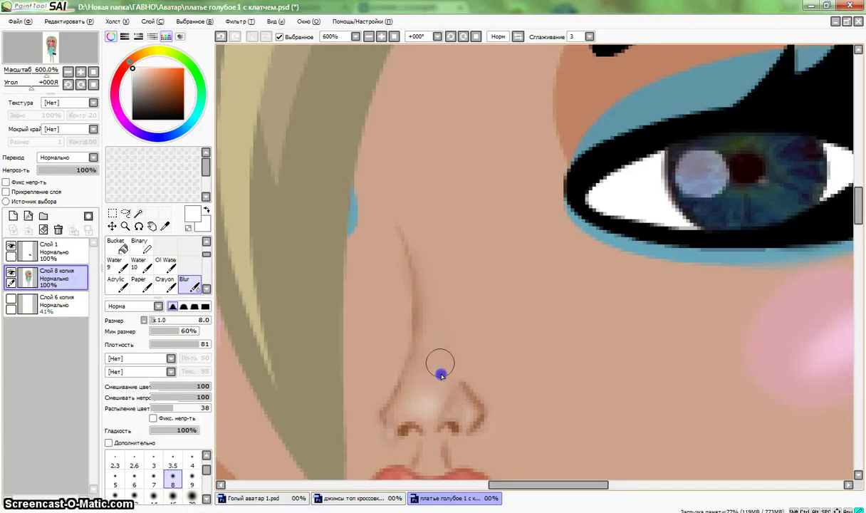
pyautogui.moveTo(440, 376)
pyautogui.mouseDown()
pyautogui.moveTo(479, 407)
pyautogui.moveTo(390, 443)
pyautogui.moveTo(381, 437)
pyautogui.mouseUp()
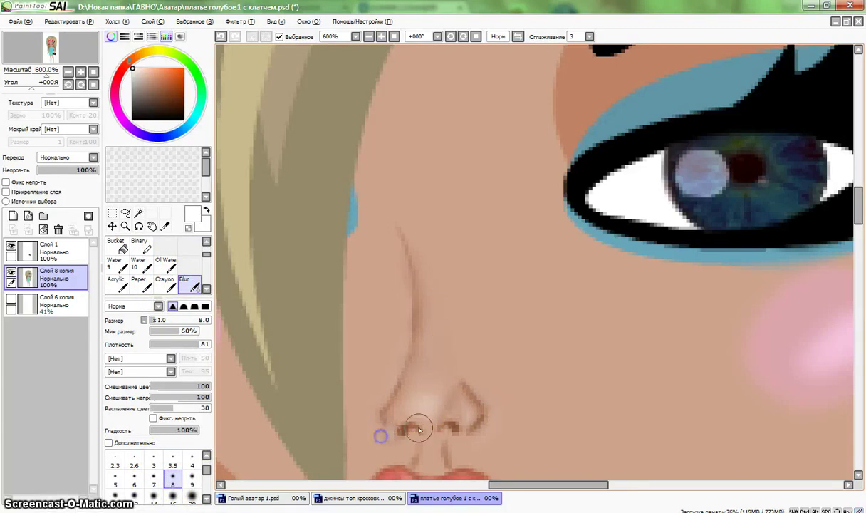
# Sample the brown of the right nostril and darken the lower end of the left wing with the Brush at size 0.8
pyautogui.scroll(-3, 579, 393)
pyautogui.moveTo(858, 235); pyautogui.dragTo(857, 255)
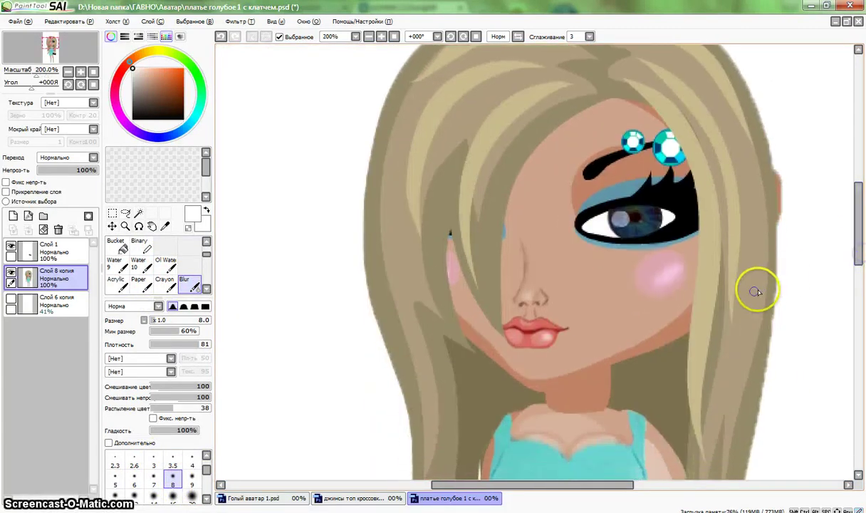
pyautogui.scroll(4, 659, 296)
pyautogui.moveTo(576, 485); pyautogui.dragTo(549, 485)
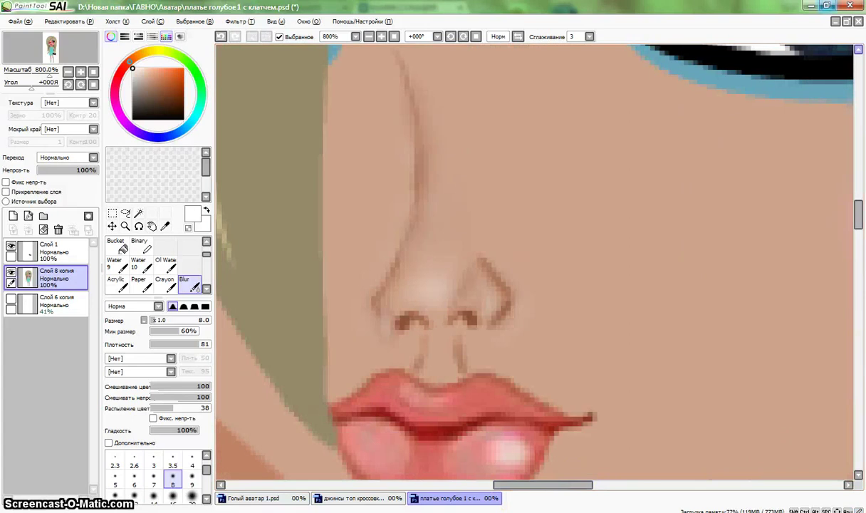
pyautogui.click(164, 225)
pyautogui.click(473, 319)
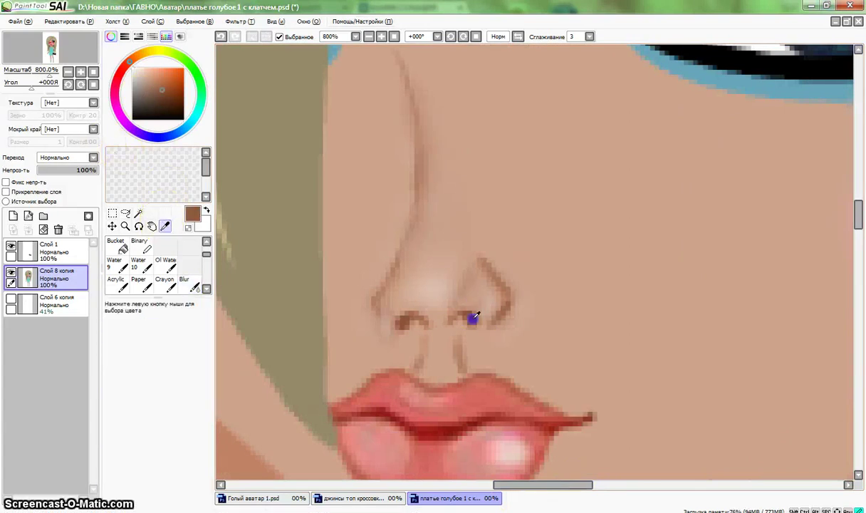
pyautogui.scroll(2, 116, 241)
pyautogui.click(160, 245)
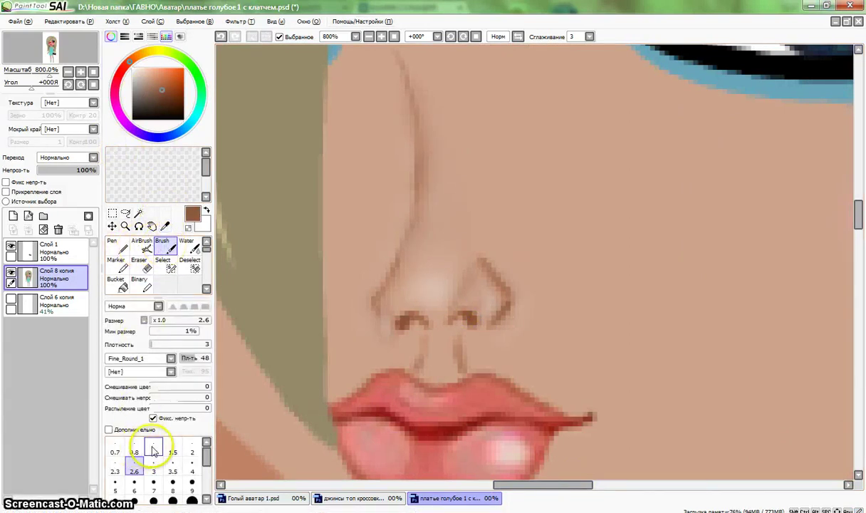
pyautogui.click(134, 450)
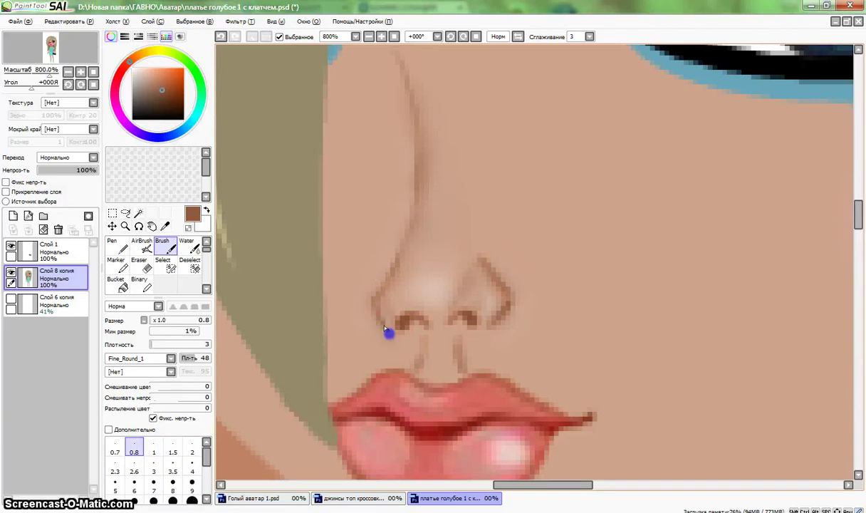
pyautogui.scroll(-5, 371, 308)
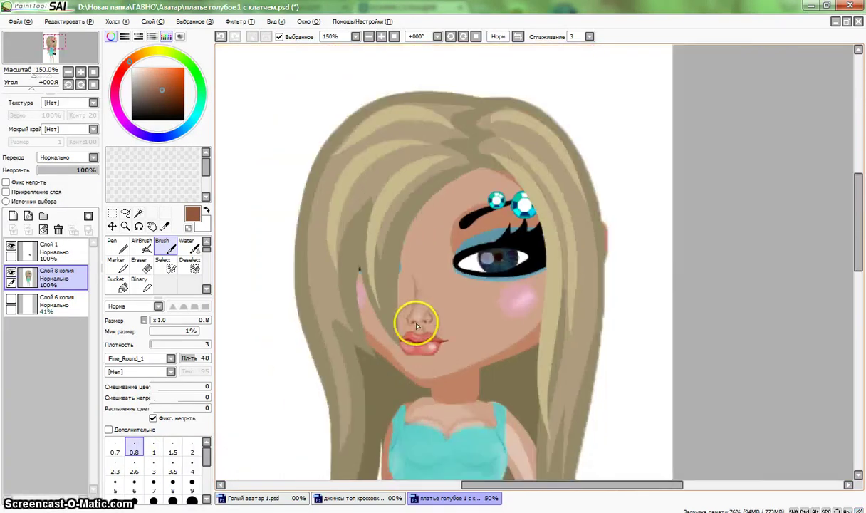
pyautogui.scroll(-1, 410, 352)
pyautogui.scroll(4, 409, 352)
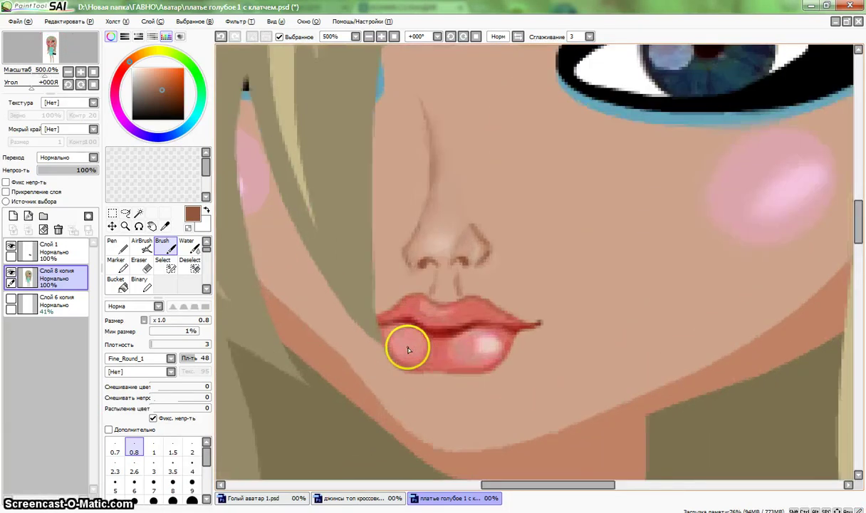
pyautogui.scroll(-2, 395, 346)
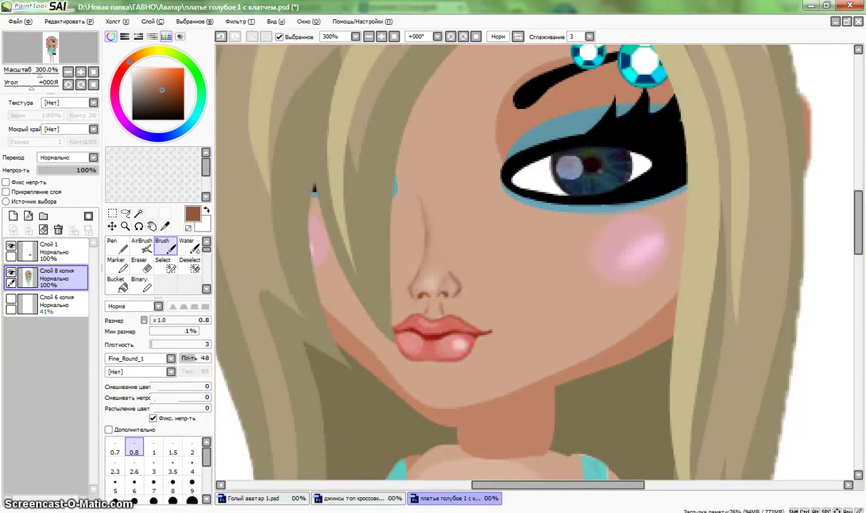